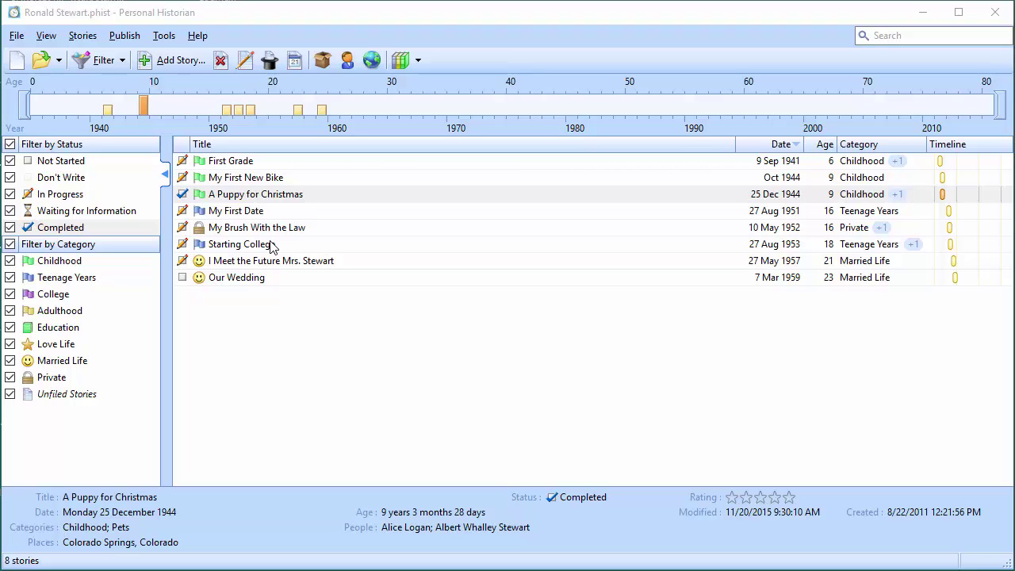
# - Open the story "A Puppy for Christmas", examine its assigned categories and people, and close it
pyautogui.doubleClick(271, 196)
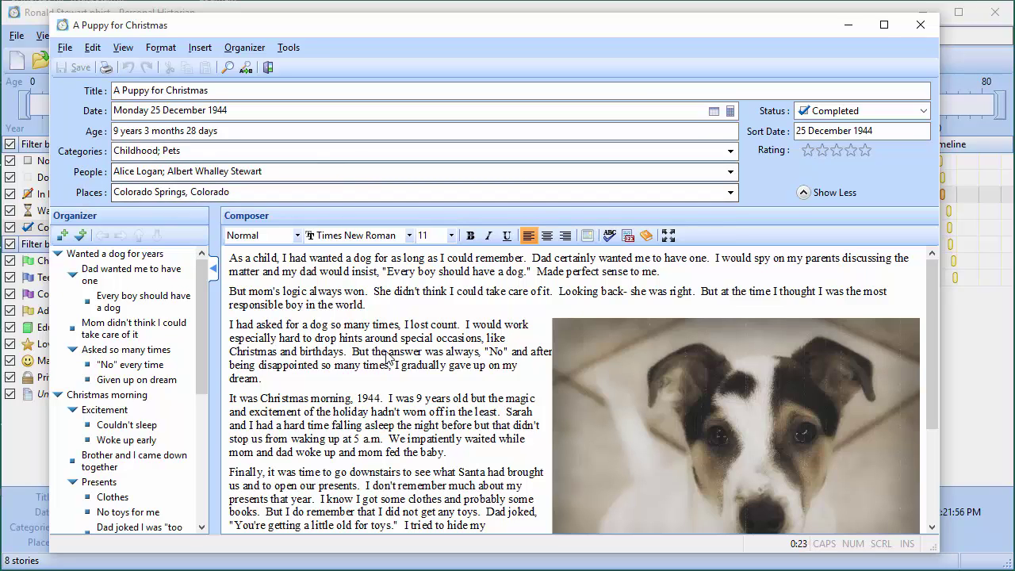
pyautogui.click(200, 150)
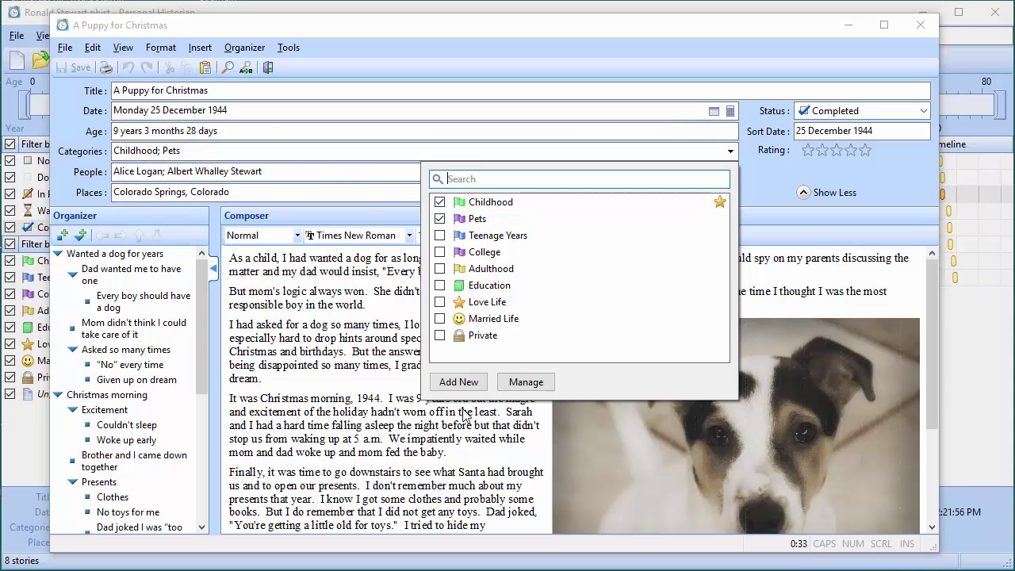
pyautogui.click(313, 349)
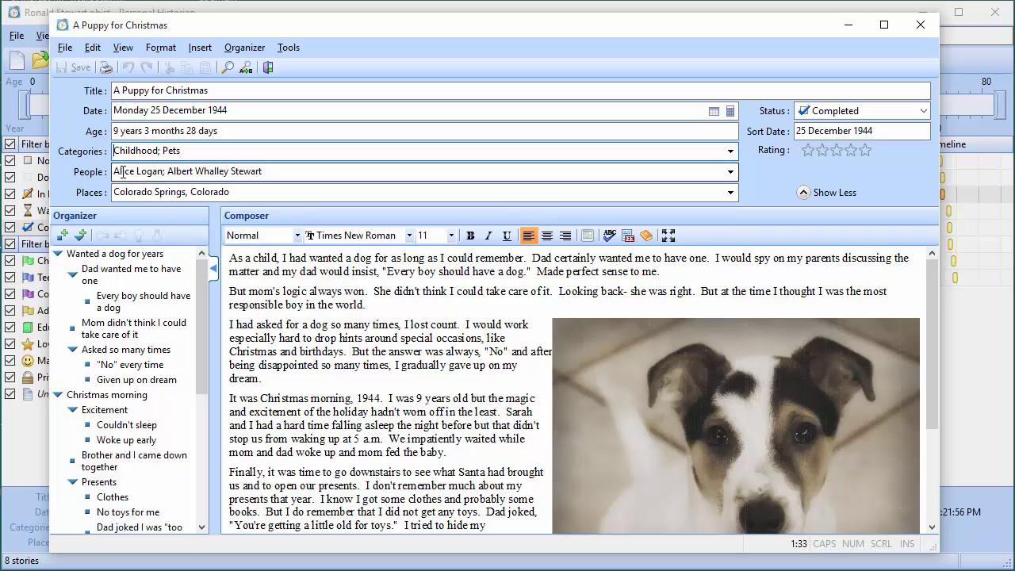
pyautogui.click(270, 173)
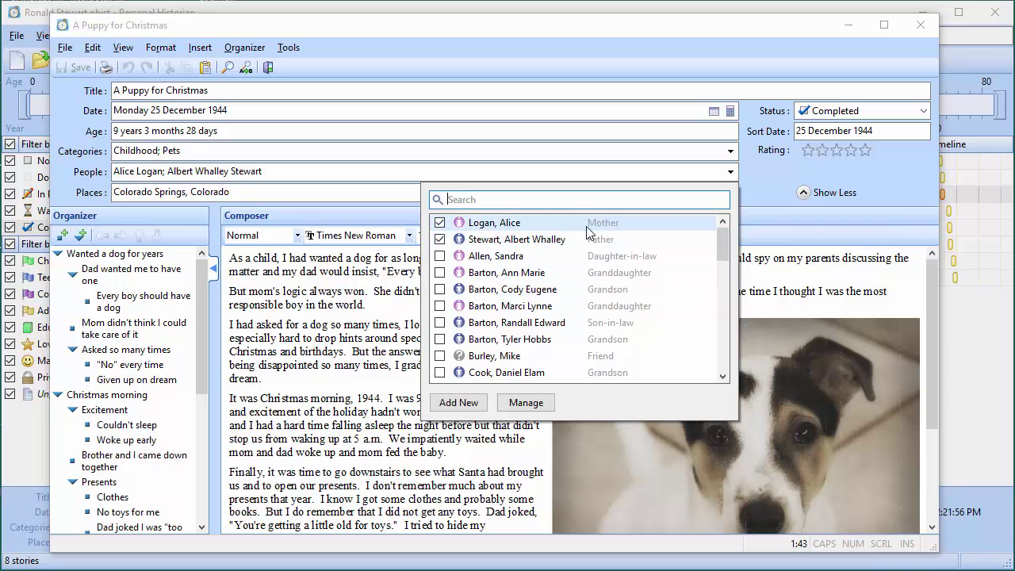
pyautogui.click(350, 352)
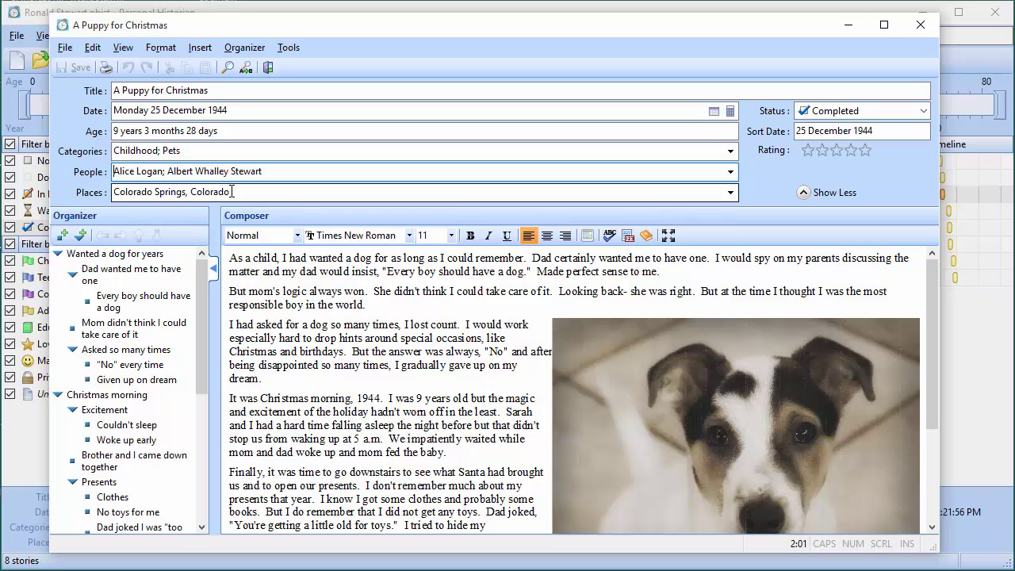
pyautogui.click(269, 69)
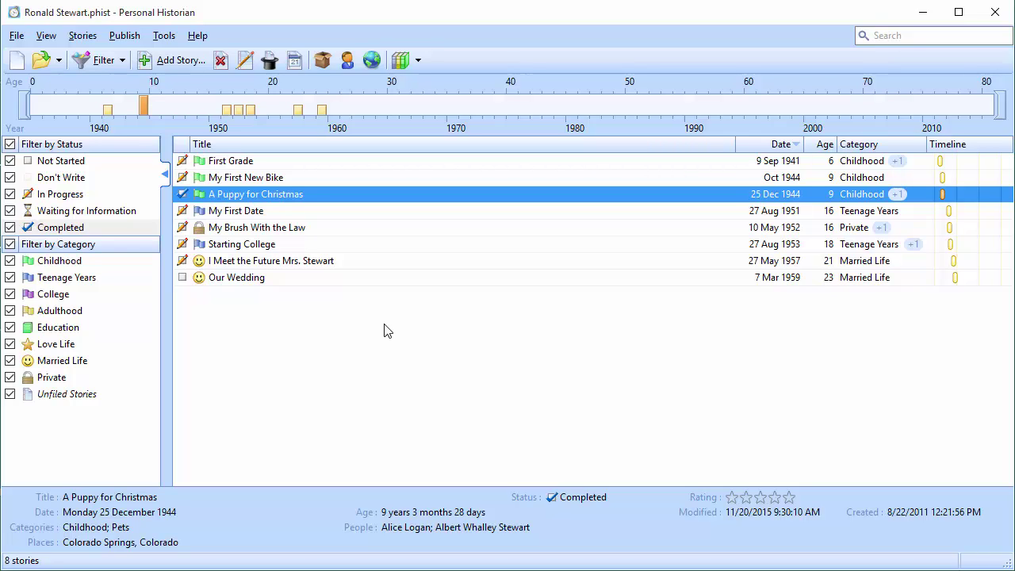
# - Start a new book with the subtitle "The Legend Continues", the author's name and the publish place New York
pyautogui.click(399, 62)
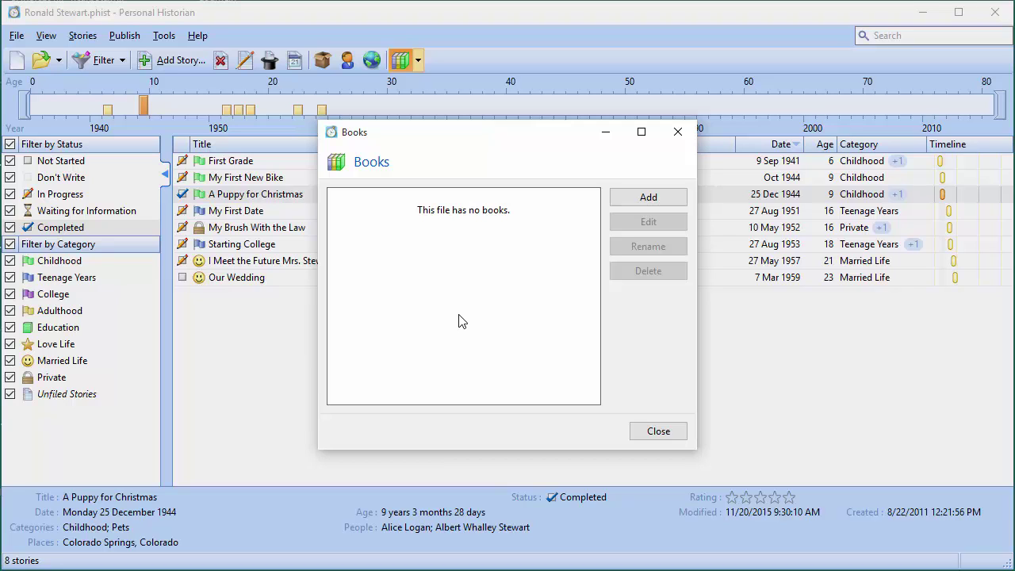
pyautogui.click(647, 198)
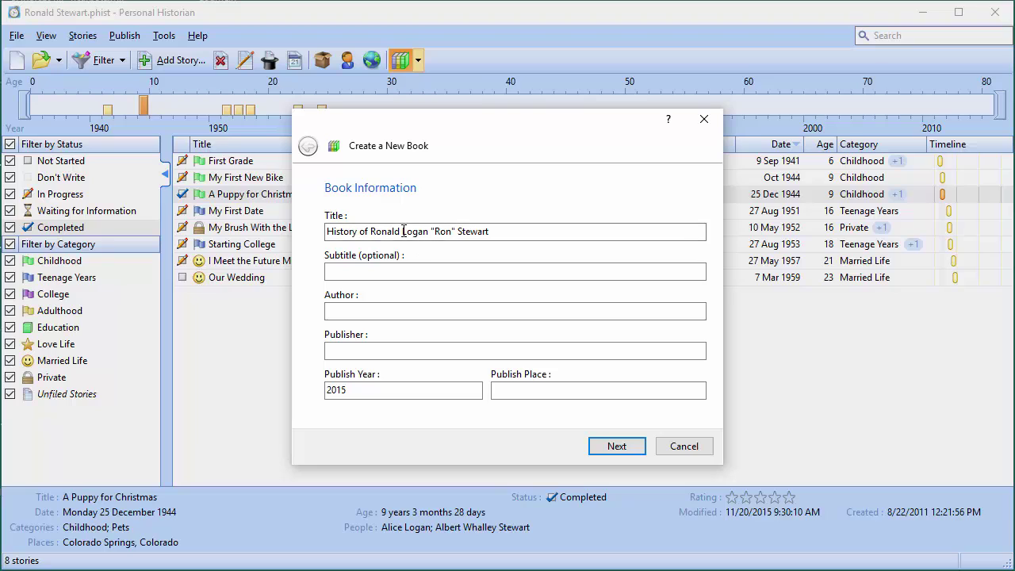
pyautogui.click(408, 269)
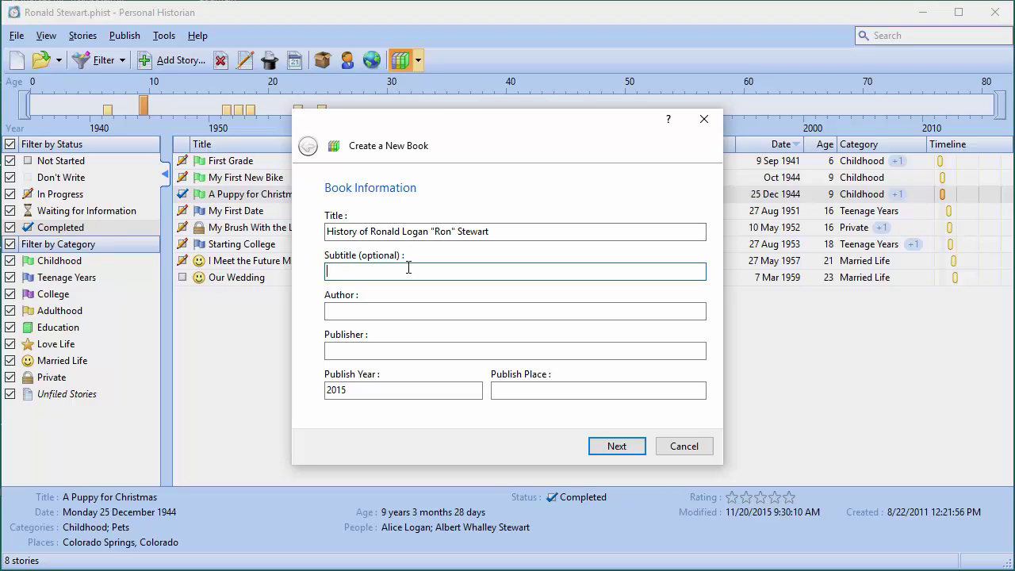
pyautogui.write('The Legend Continues')
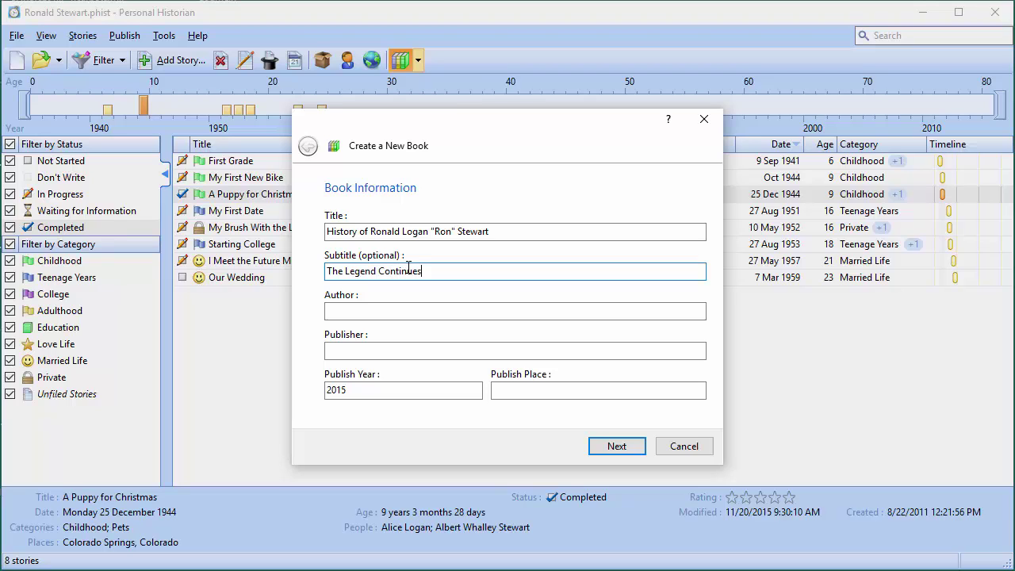
pyautogui.press('Tab')
pyautogui.write('Bruce Buzbee')
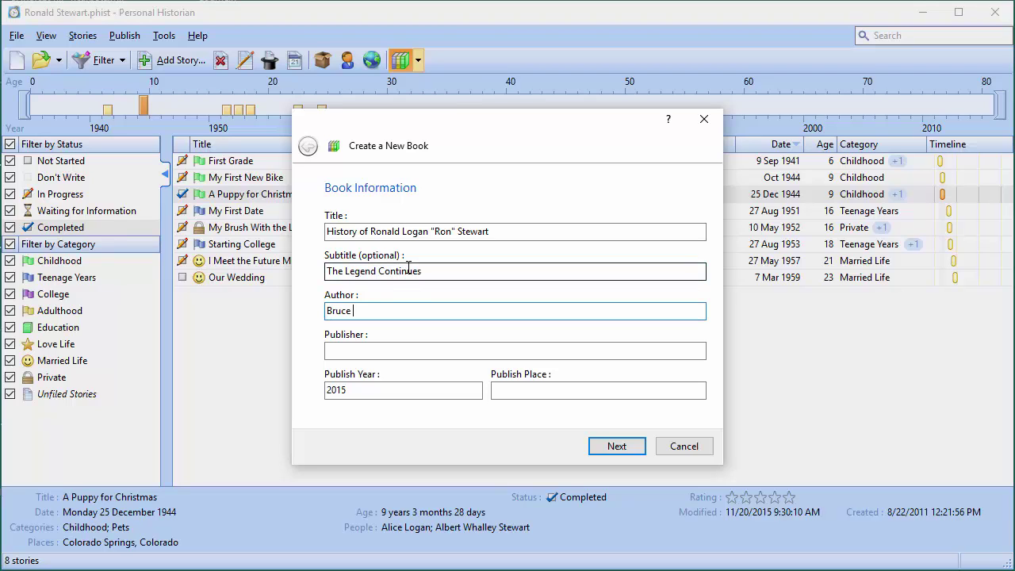
pyautogui.press('Tab')
pyautogui.press('Tab')
pyautogui.press('Tab')
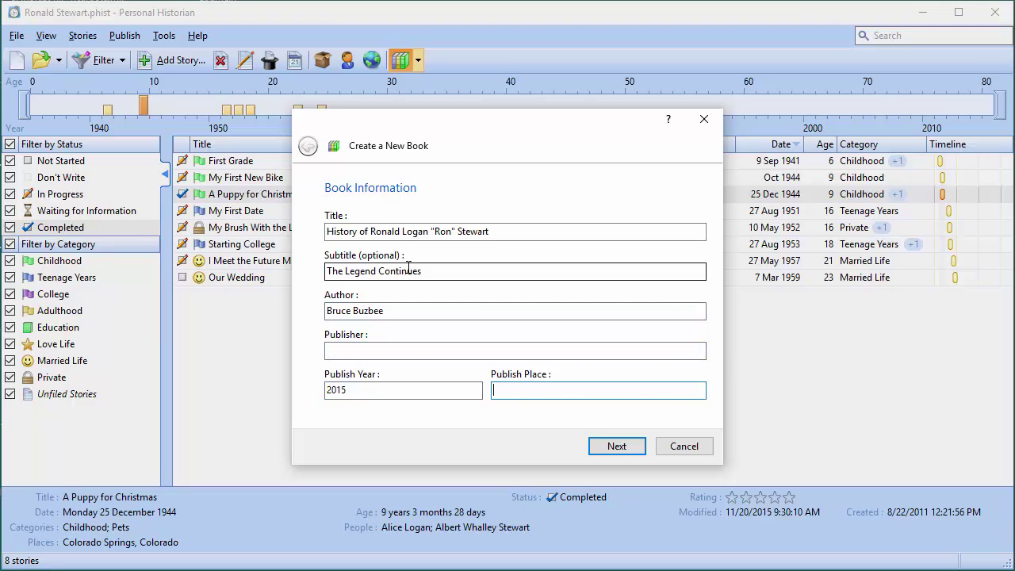
pyautogui.write('New York')
pyautogui.click(617, 447)
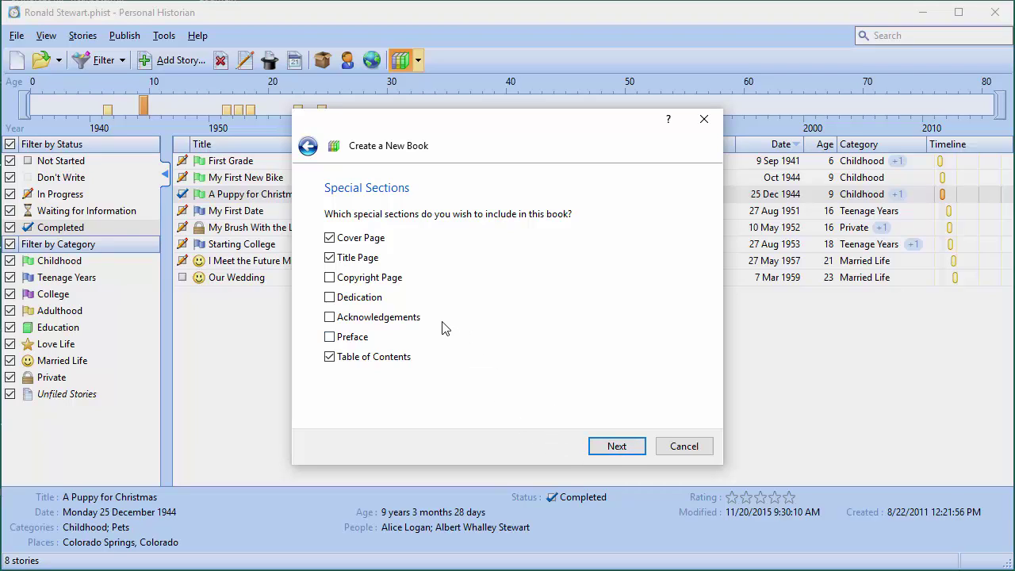
# - Create the book from all stories with chapters organized by category, keeping the default special sections and book options
pyautogui.click(616, 446)
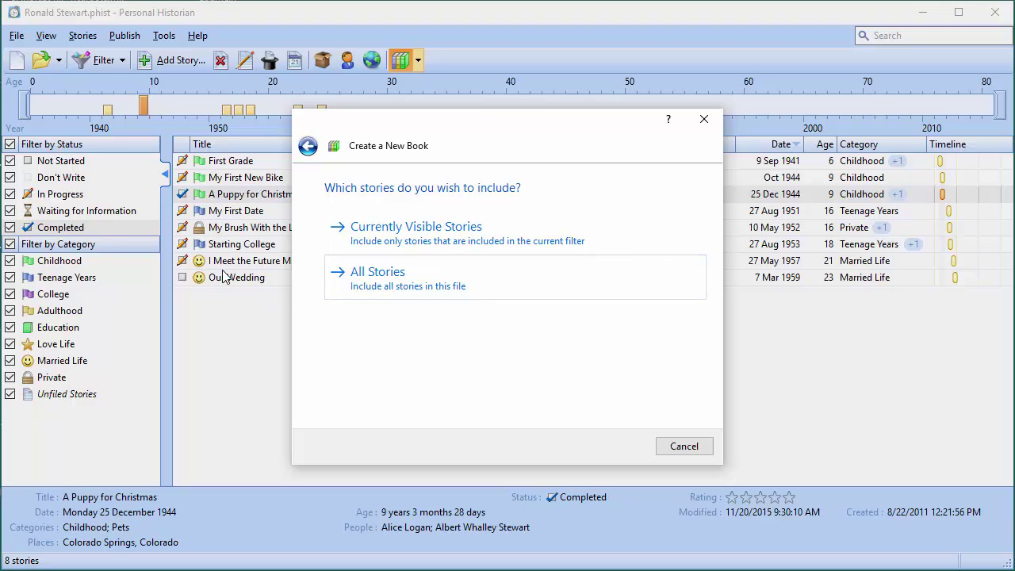
pyautogui.click(398, 291)
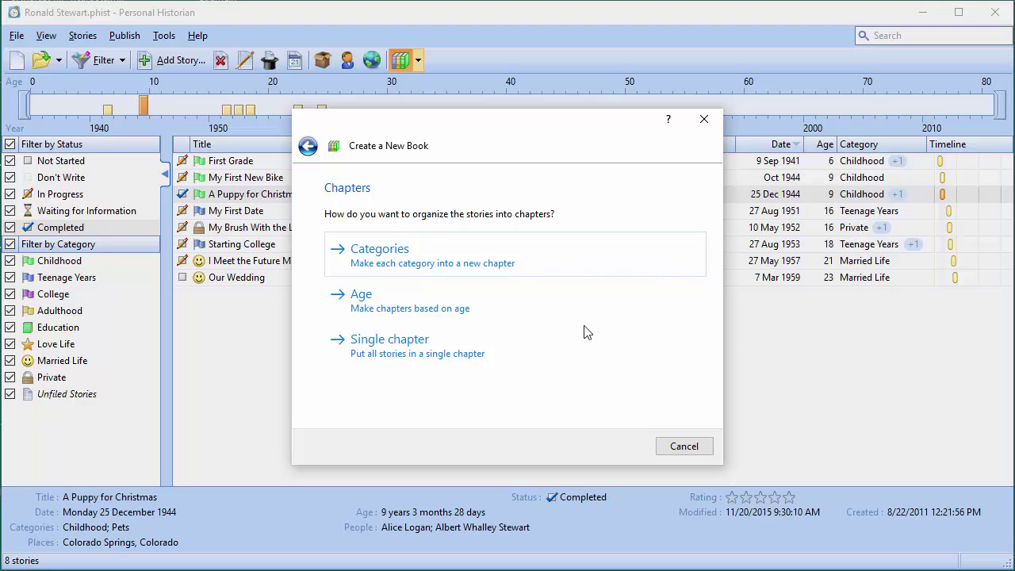
pyautogui.click(462, 262)
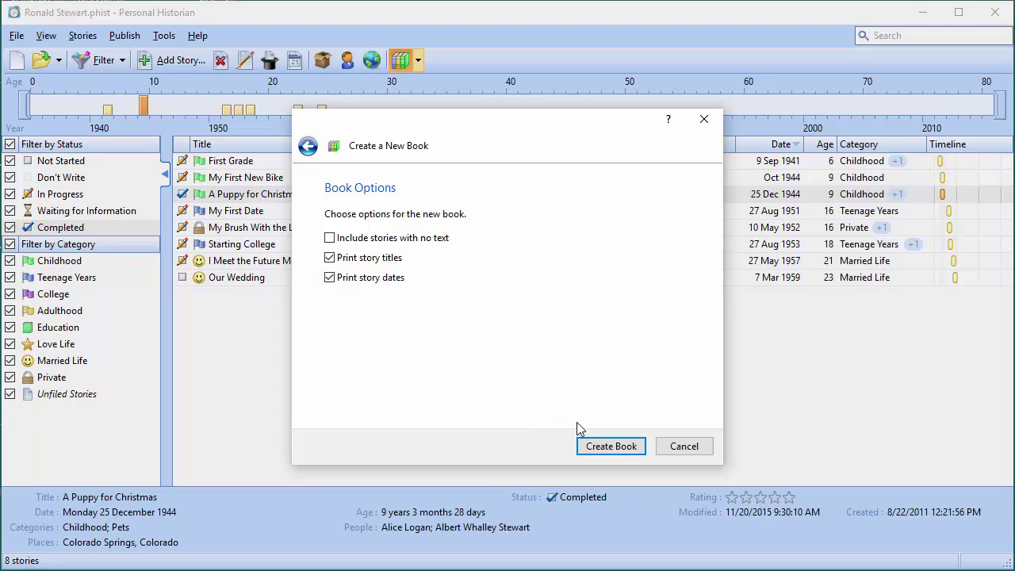
pyautogui.click(599, 446)
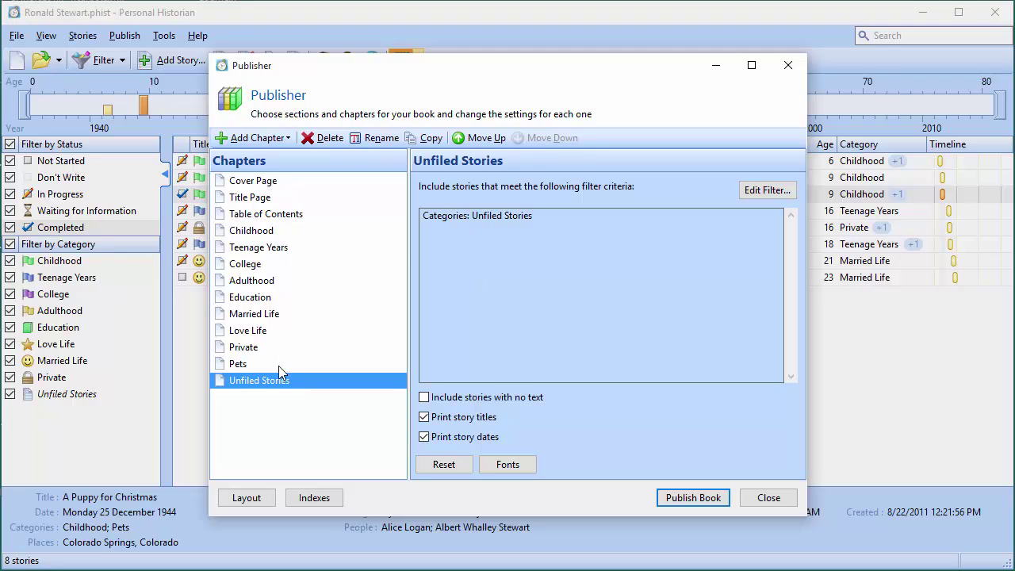
# - Examine the settings of the Cover Page, Title Page, Table of Contents, Childhood and Teenage Years chapters
pyautogui.click(260, 187)
pyautogui.click(258, 200)
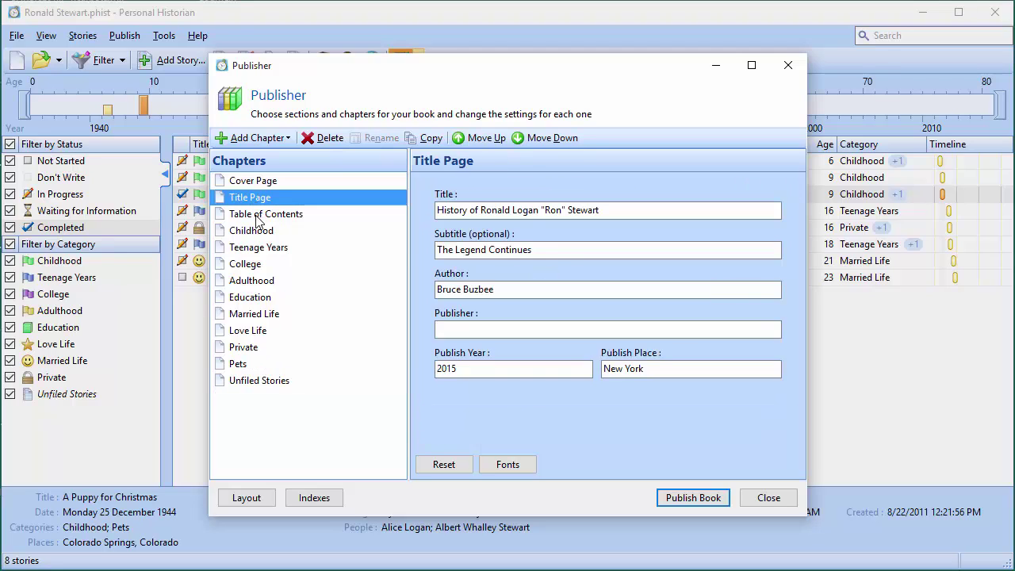
pyautogui.click(257, 217)
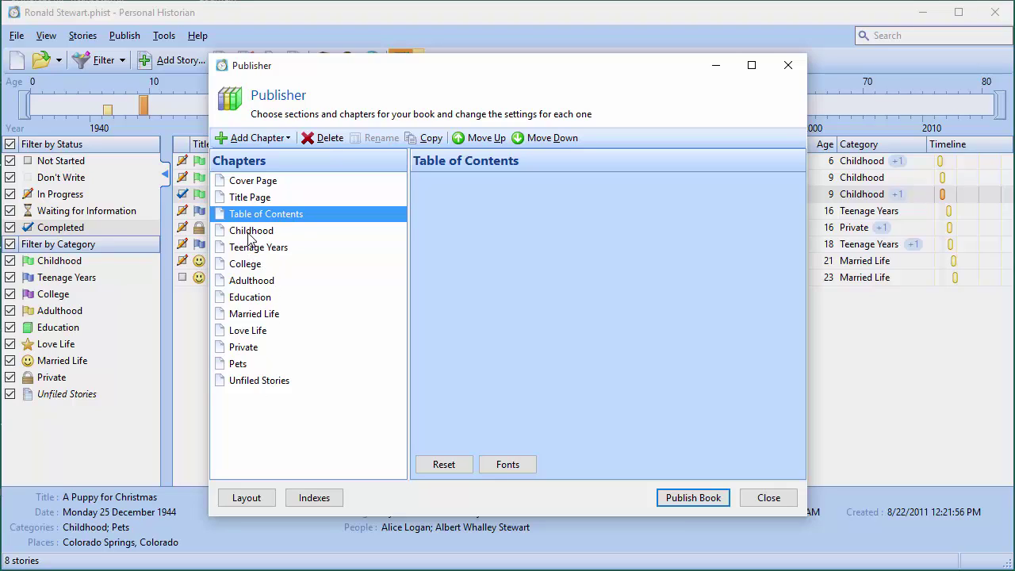
pyautogui.click(250, 232)
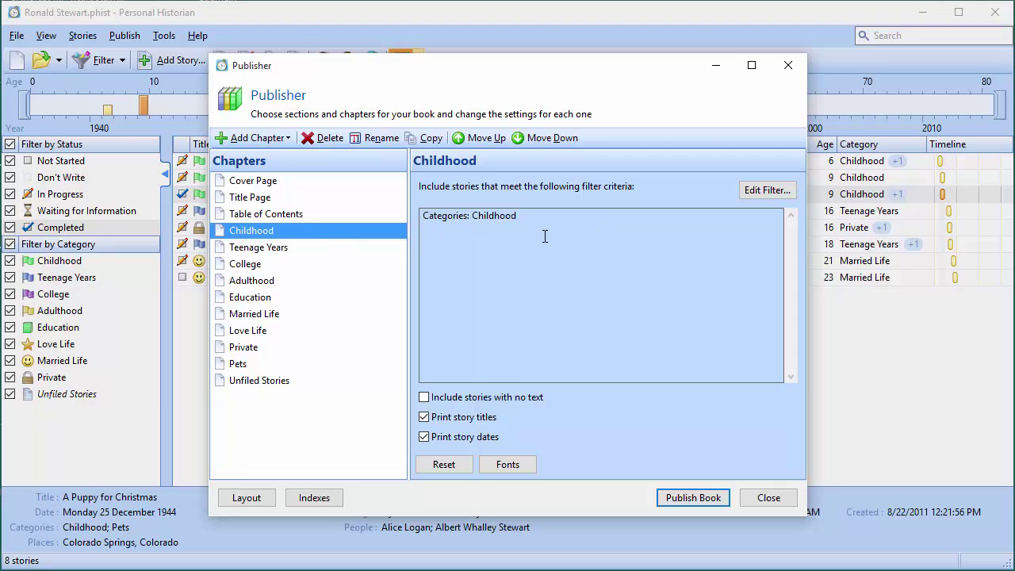
pyautogui.click(284, 248)
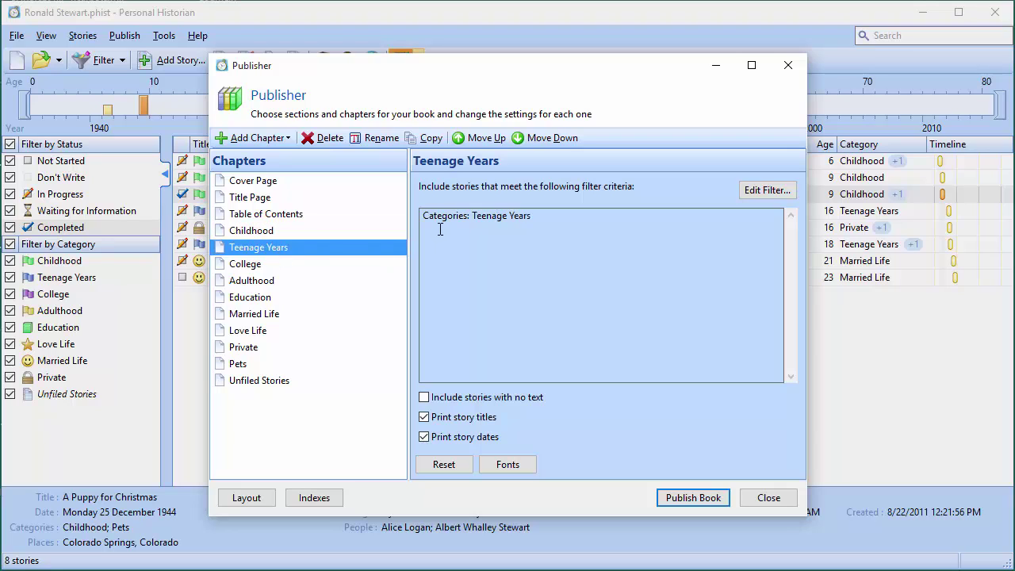
pyautogui.click(512, 227)
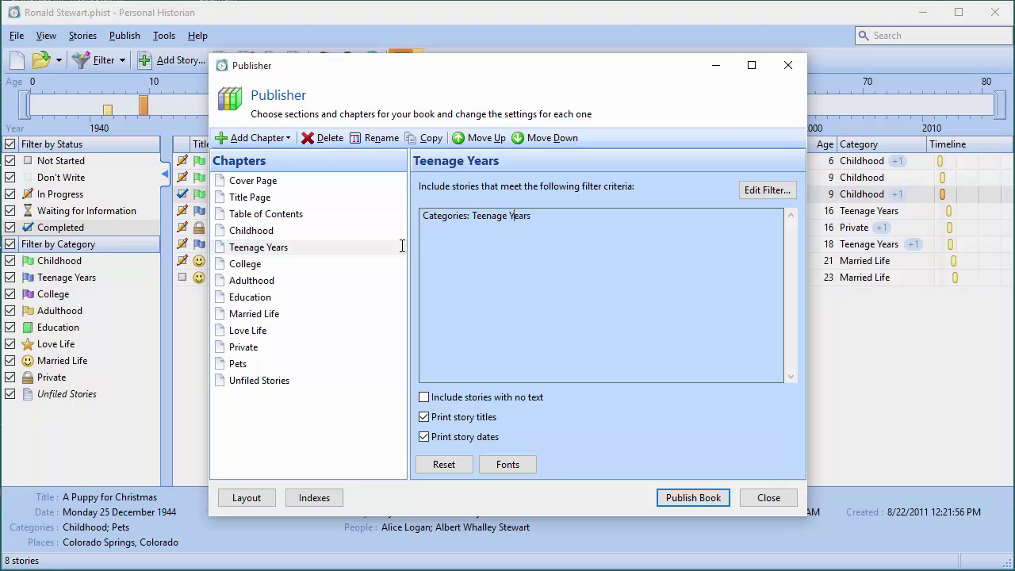
# - Open the story filter of the Childhood chapter and examine its category criteria
pyautogui.click(284, 230)
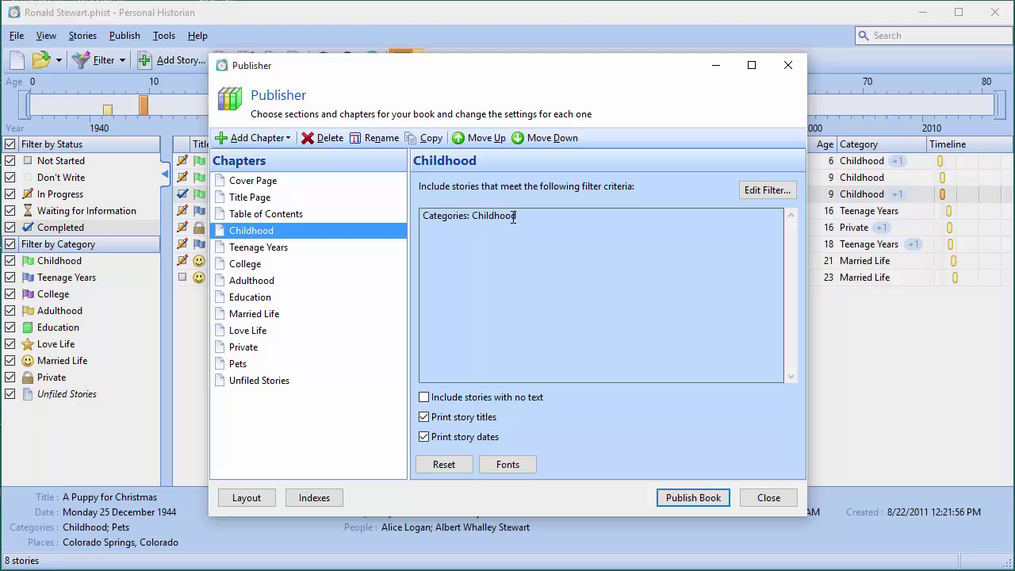
pyautogui.click(753, 192)
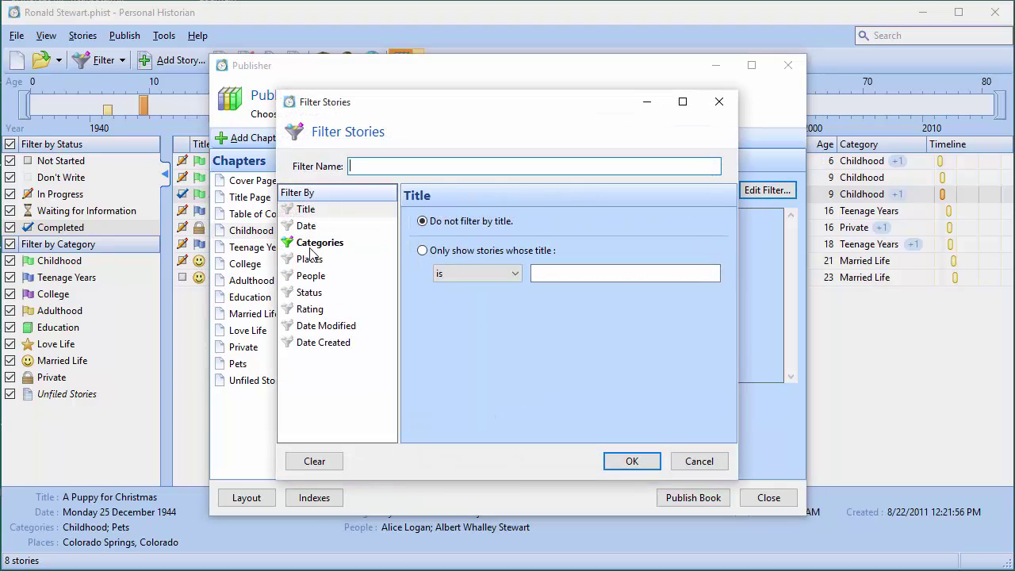
pyautogui.click(307, 245)
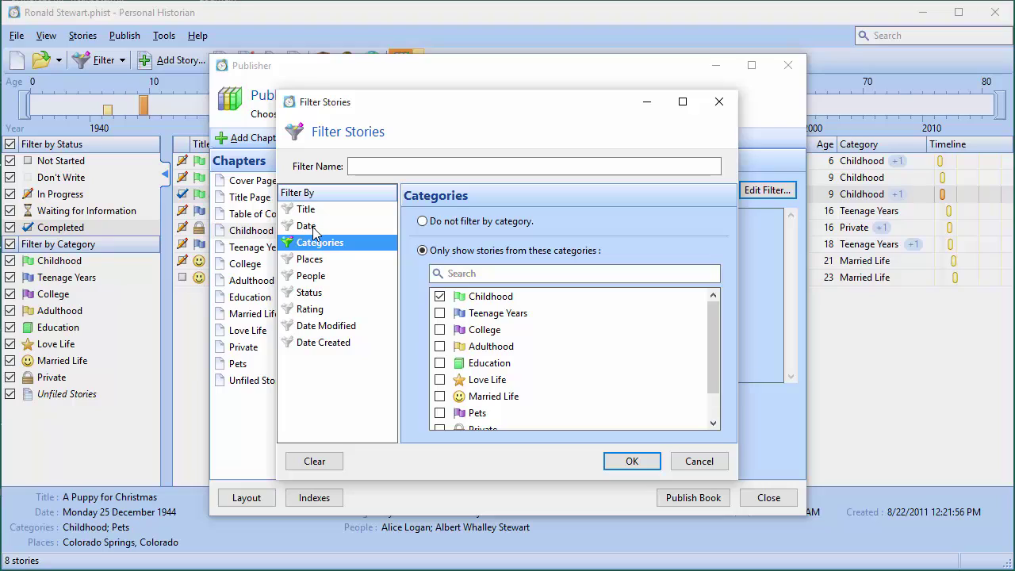
# - Try limiting the Childhood chapter's filter to stories from specific places, set it back to no place filtering, and discard the edit
pyautogui.click(315, 260)
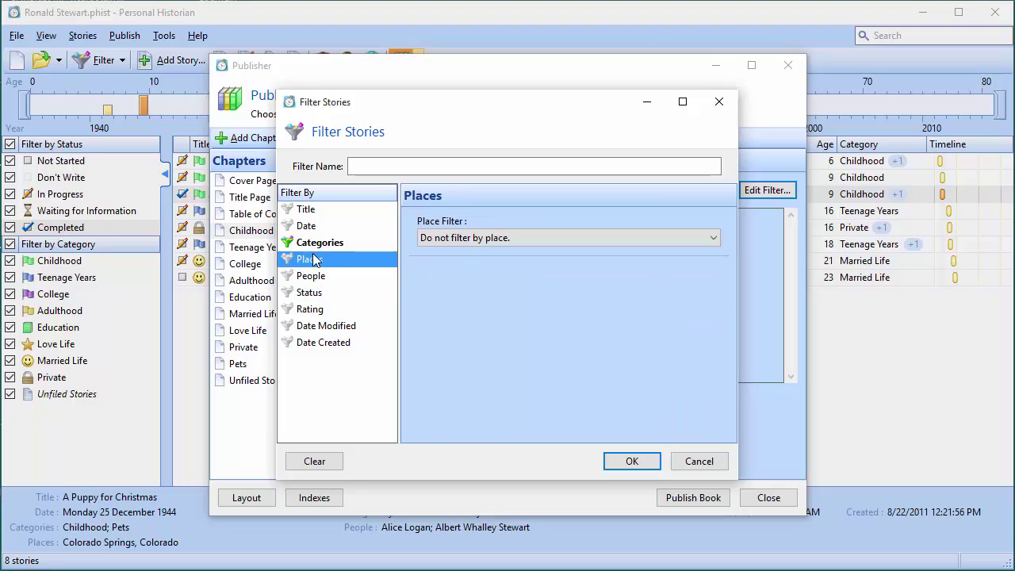
pyautogui.click(490, 237)
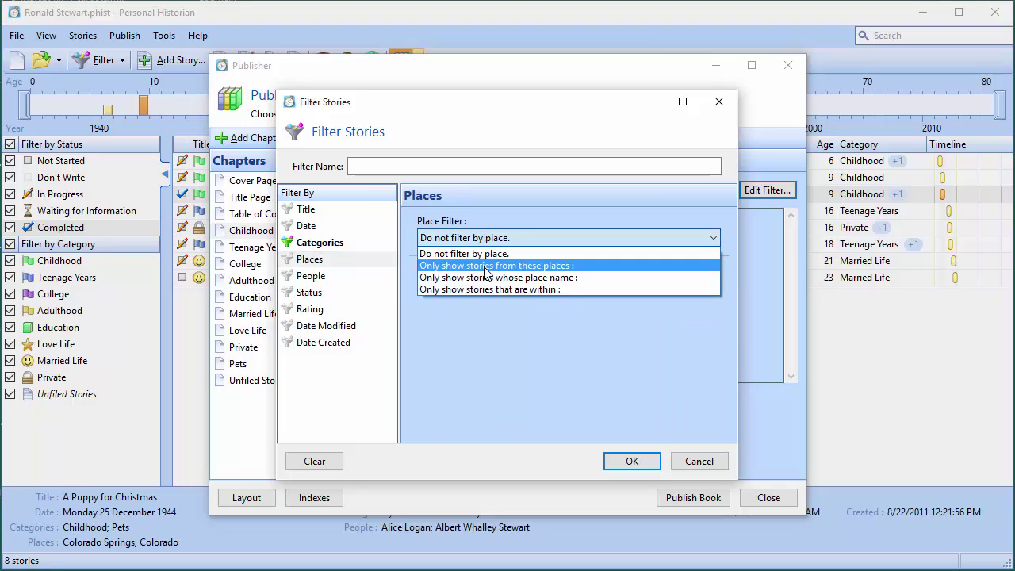
pyautogui.click(486, 268)
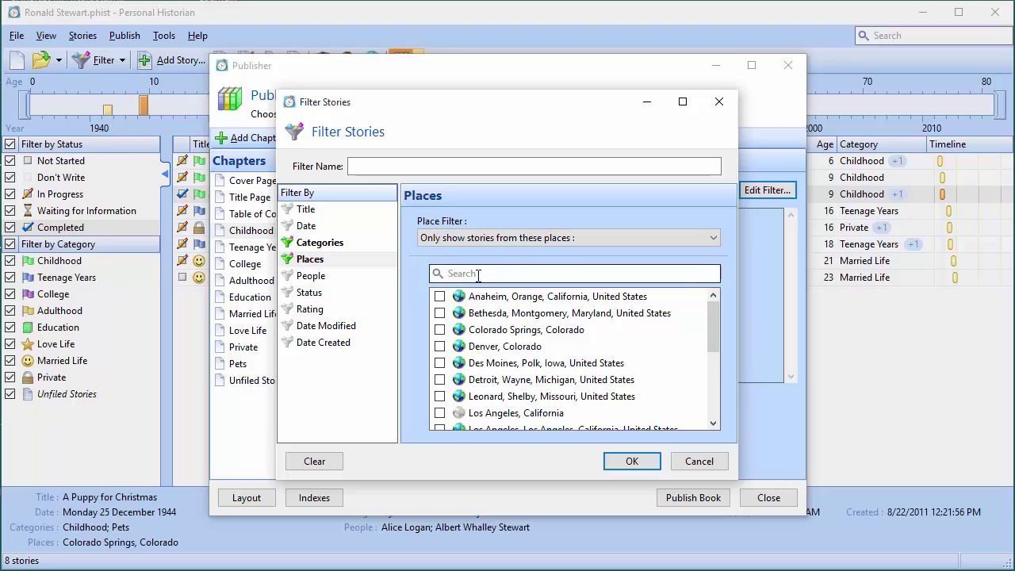
pyautogui.click(440, 330)
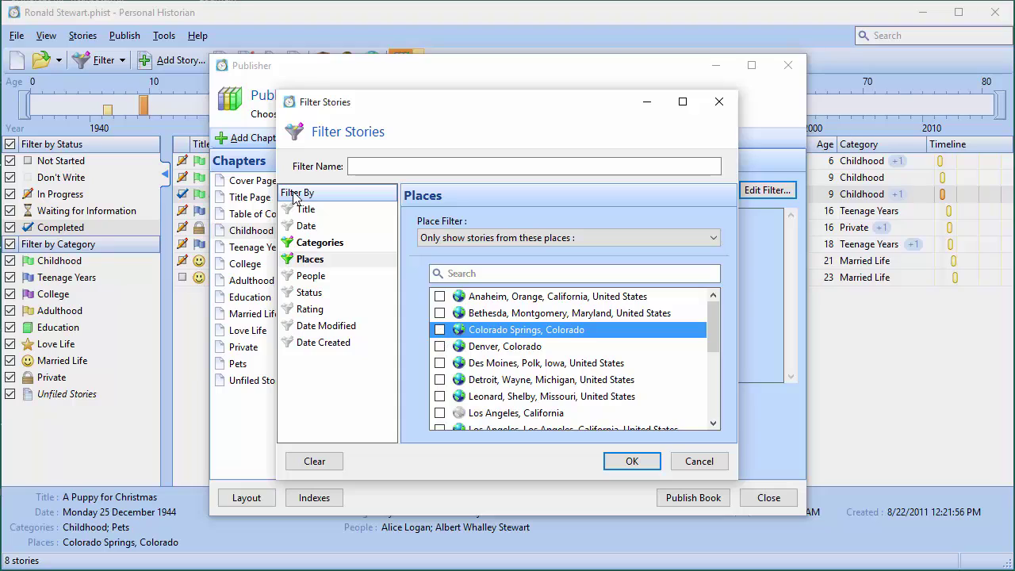
pyautogui.click(596, 241)
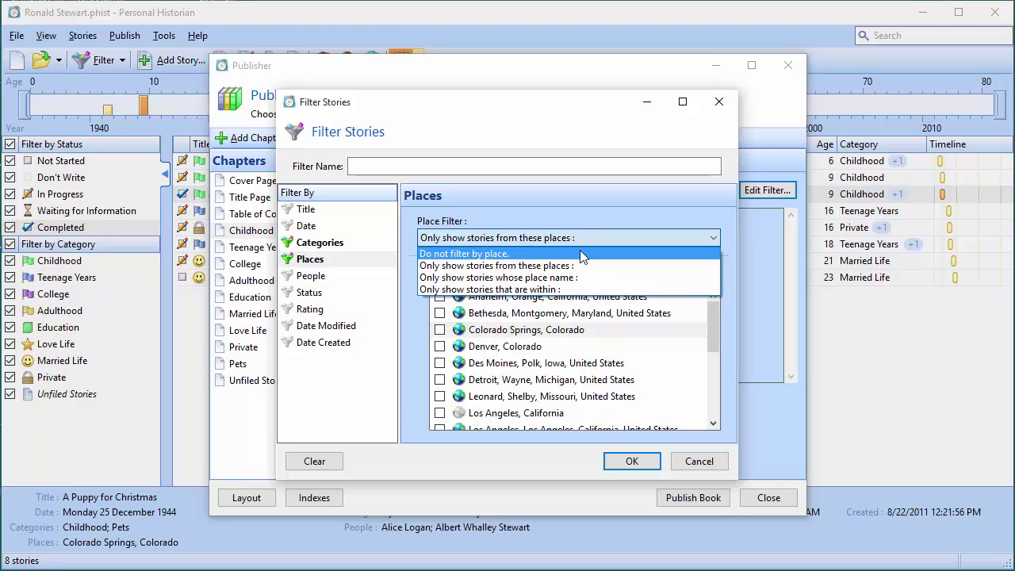
pyautogui.click(580, 252)
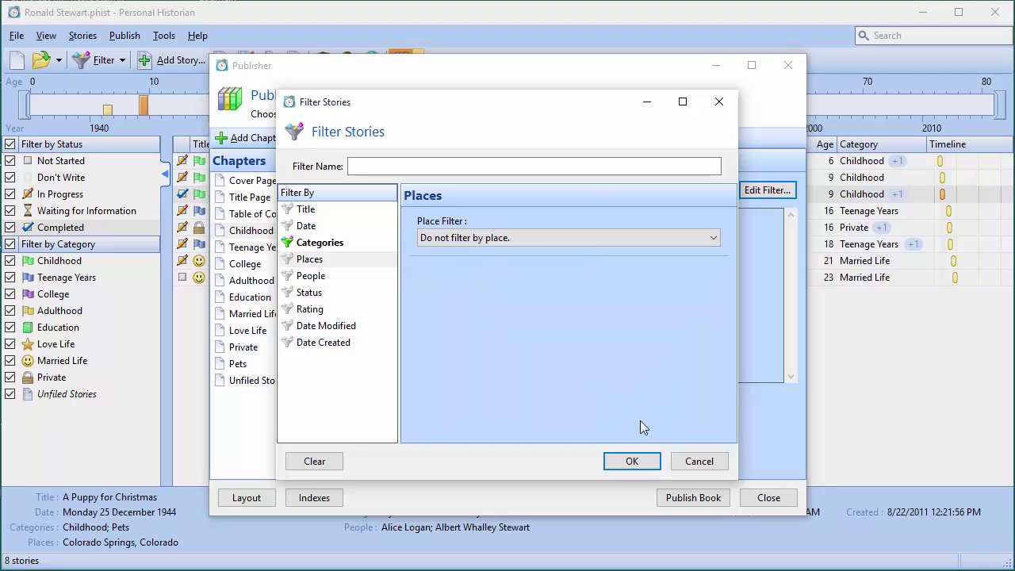
pyautogui.click(698, 462)
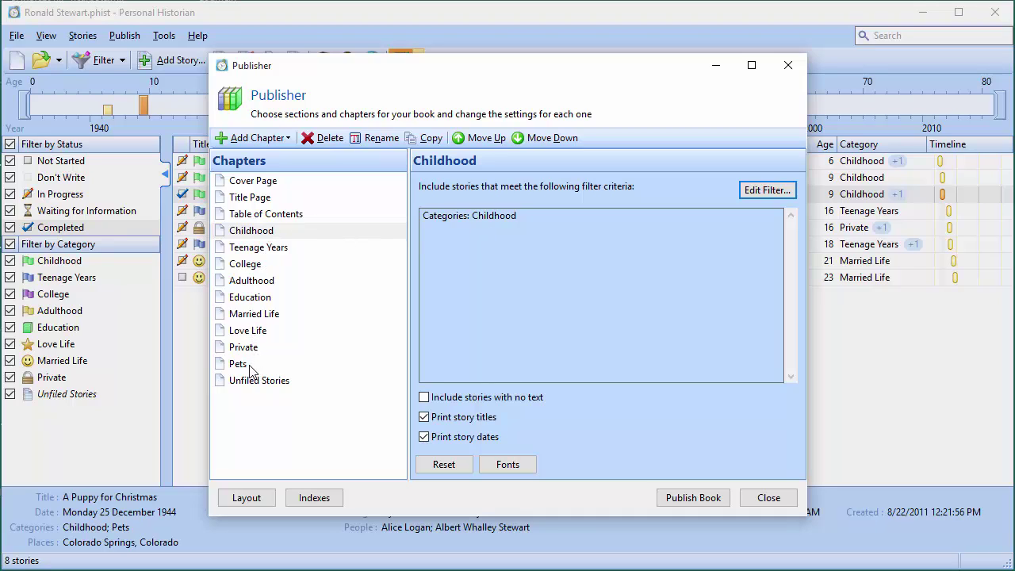
# - Publish the book and enlarge the report preview window to nearly fill the screen
pyautogui.click(679, 500)
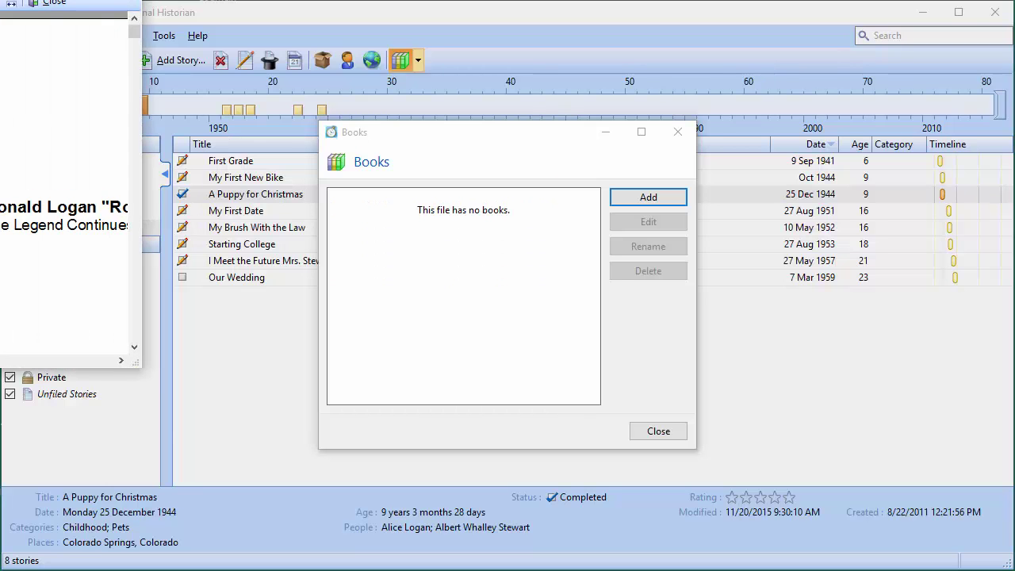
pyautogui.moveTo(24, 16); pyautogui.dragTo(288, 23)
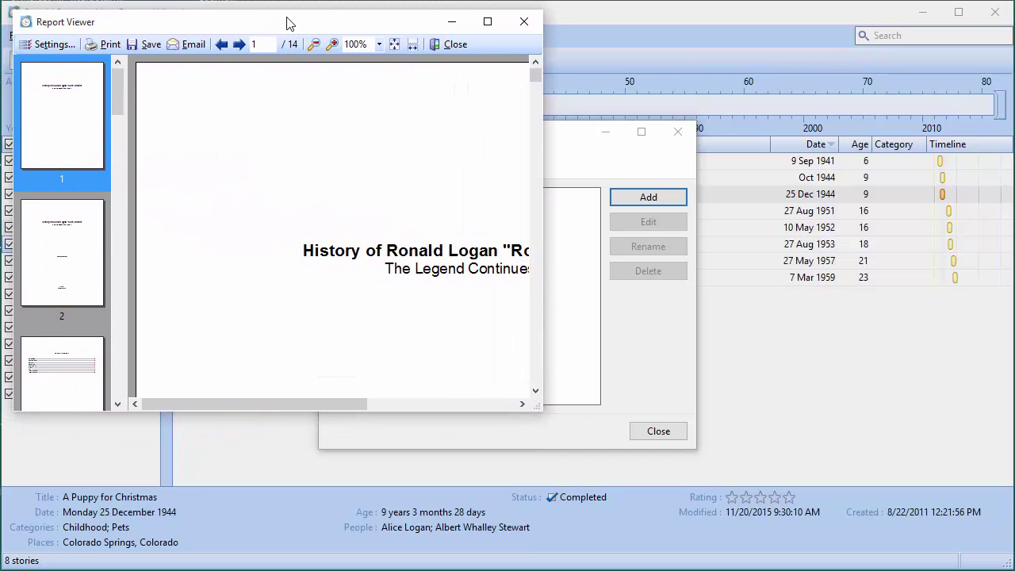
pyautogui.moveTo(534, 410); pyautogui.dragTo(992, 558)
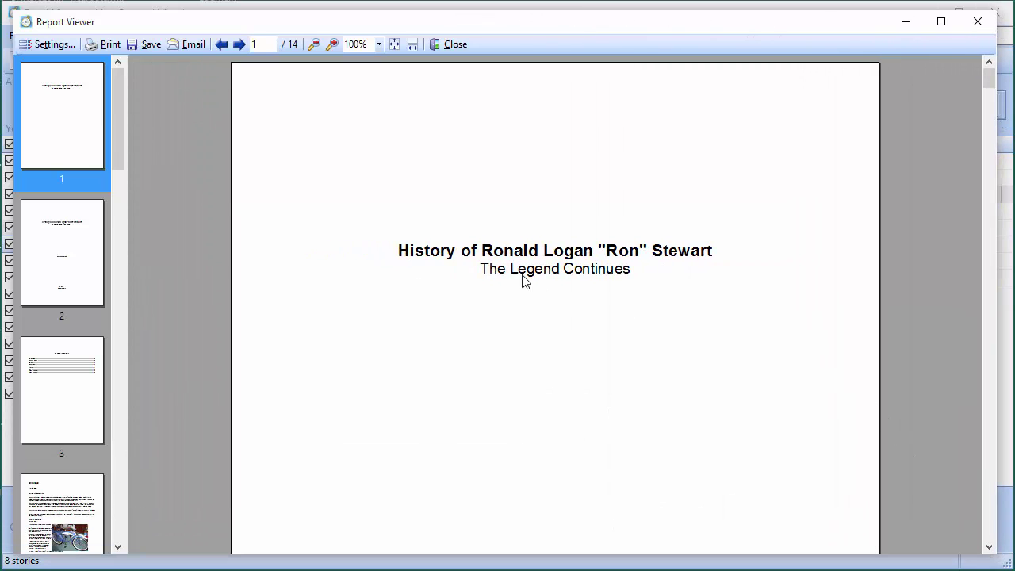
# - Look through the previewed book from the cover page and table of contents through the Childhood, Teenage Years and Education chapters
pyautogui.scroll(-5, 499, 333)
pyautogui.scroll(-10, 494, 347)
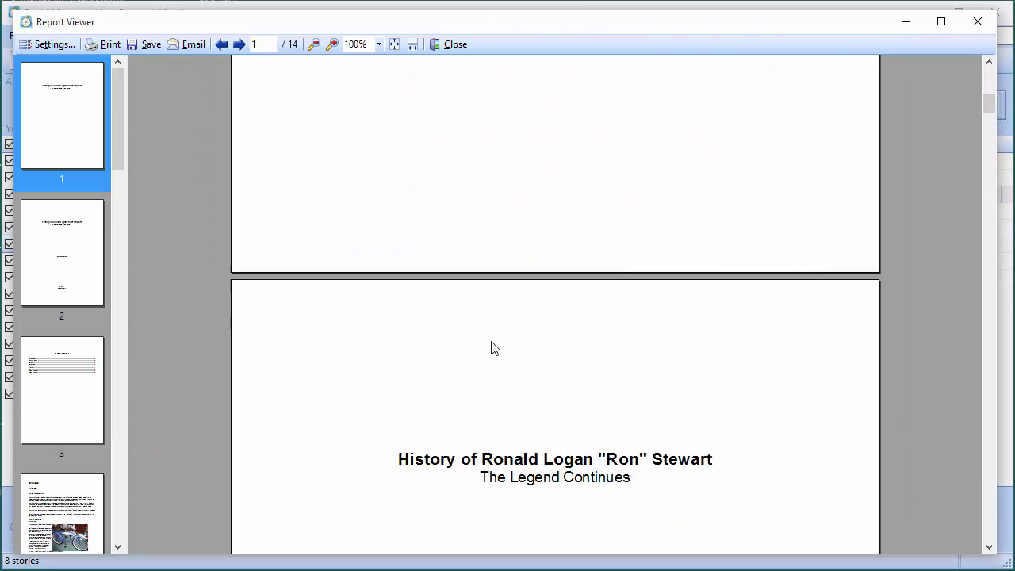
pyautogui.scroll(-4, 491, 348)
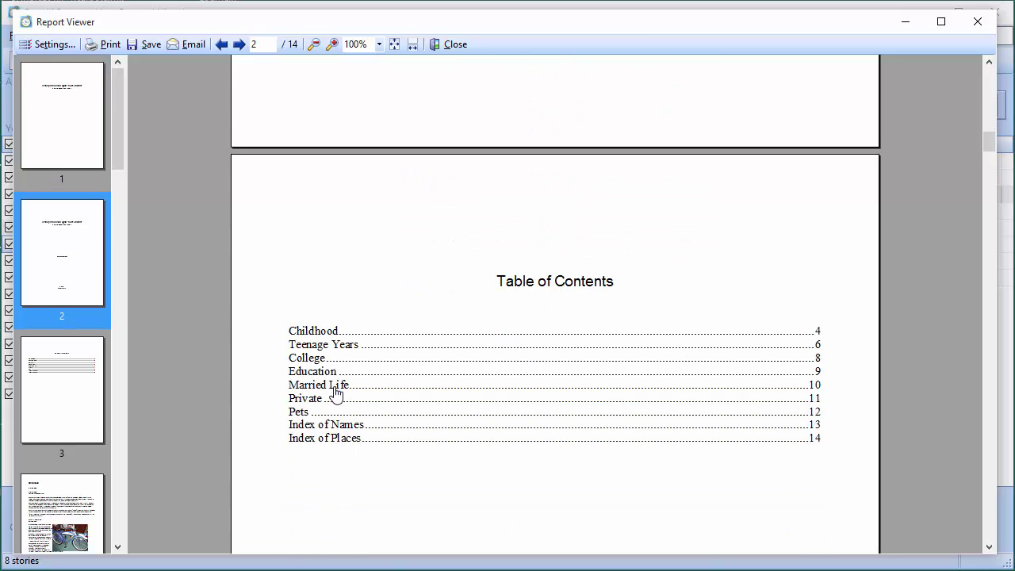
pyautogui.scroll(-11, 405, 351)
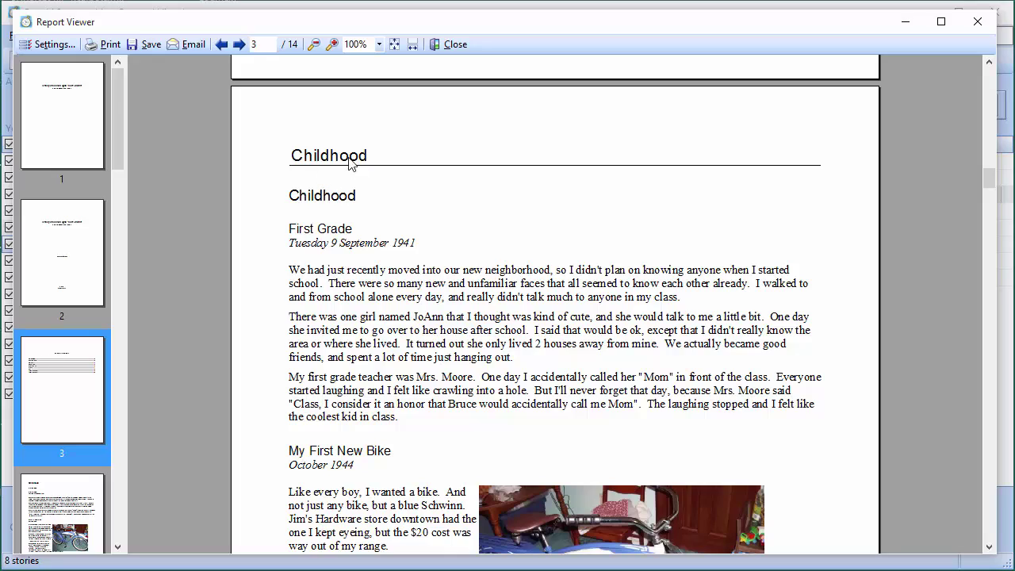
pyautogui.scroll(-10, 389, 270)
pyautogui.scroll(-10, 389, 274)
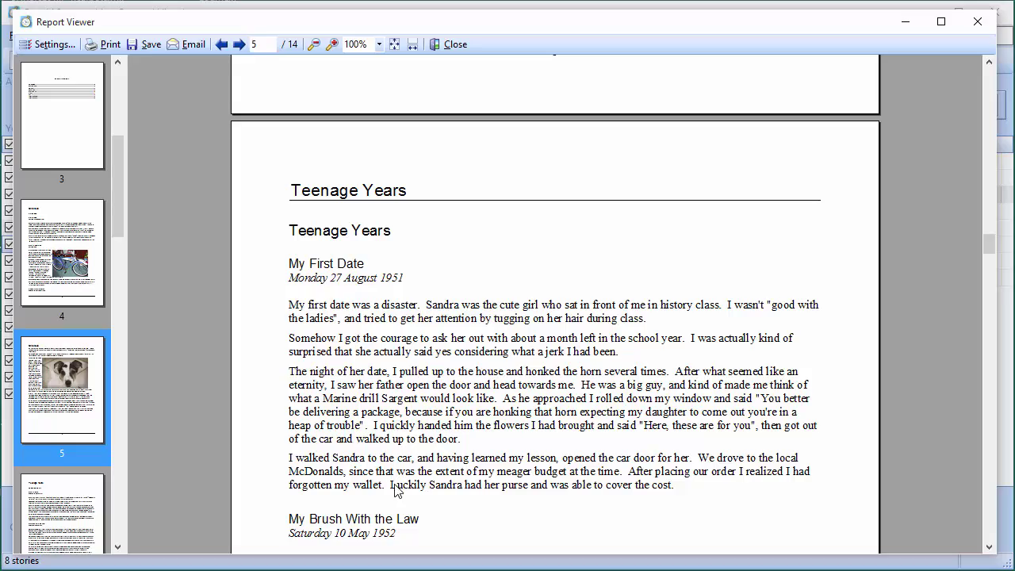
pyautogui.scroll(-2, 400, 519)
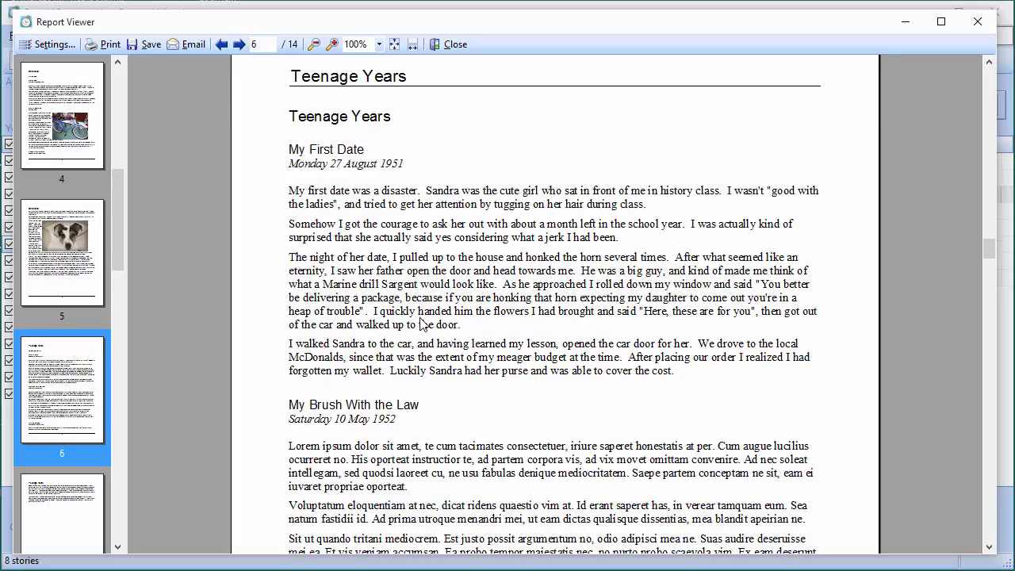
pyautogui.scroll(-10, 420, 325)
pyautogui.scroll(-15, 421, 325)
pyautogui.scroll(-10, 412, 341)
pyautogui.scroll(5, 408, 347)
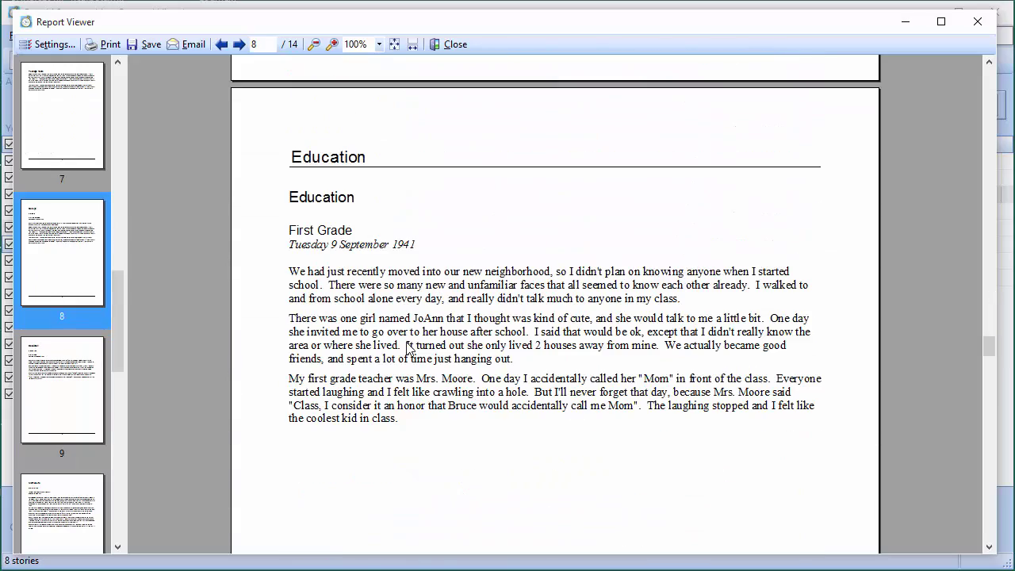
# - Compare the placement of the Starting College story in the Teenage Years and College chapters of the preview
pyautogui.scroll(10, 408, 346)
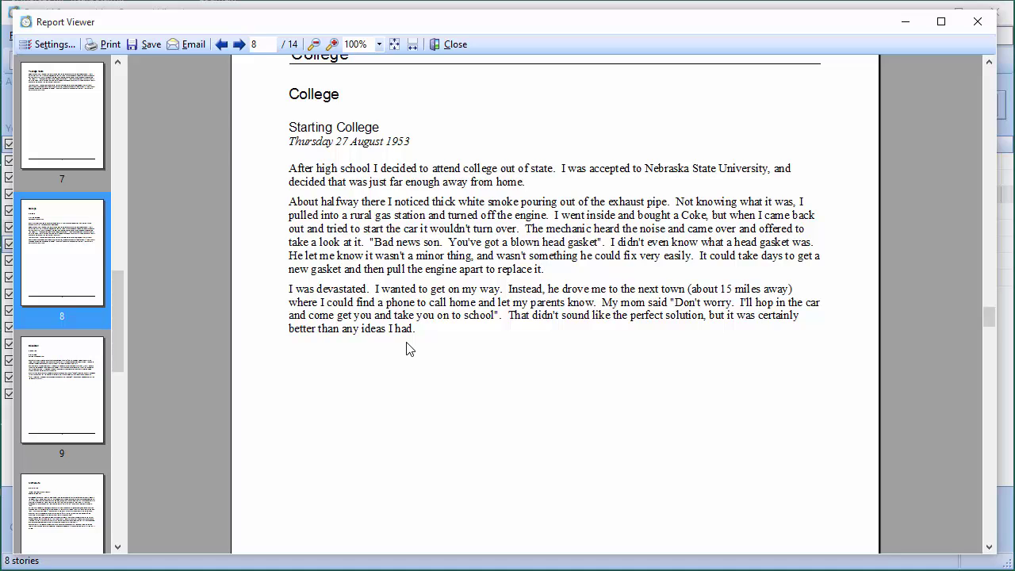
pyautogui.scroll(6, 408, 349)
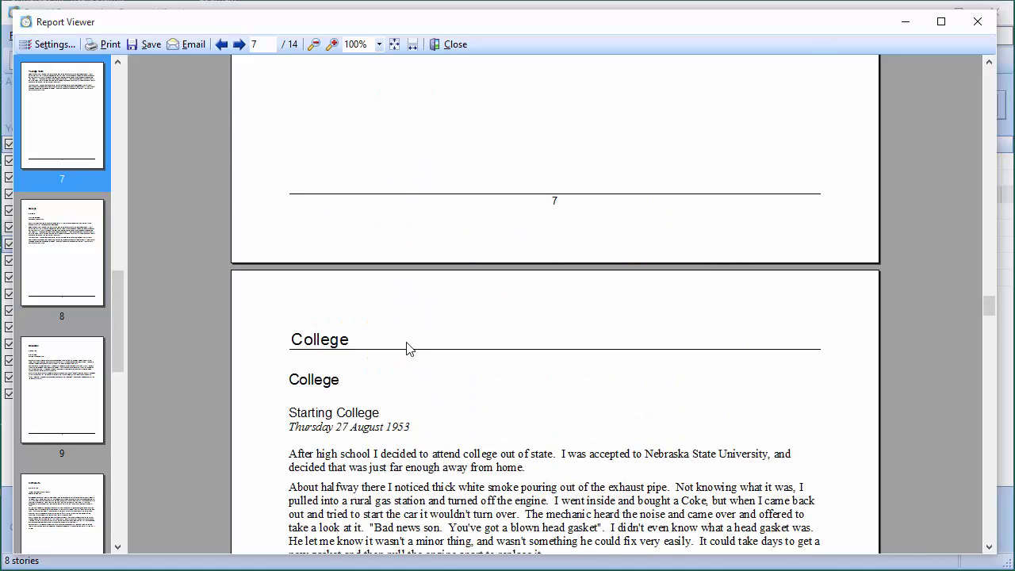
pyautogui.scroll(20, 408, 349)
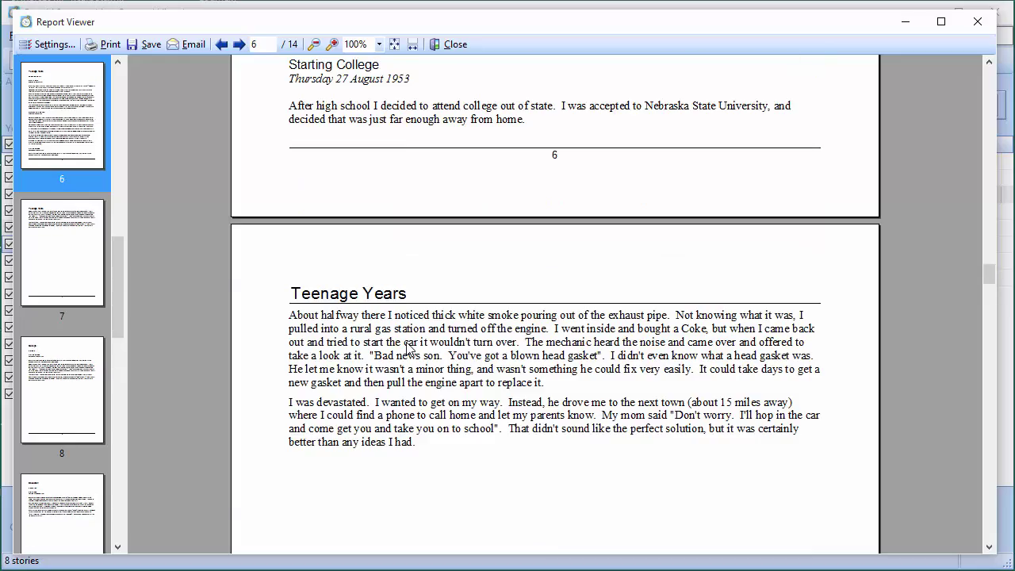
pyautogui.scroll(3, 408, 349)
pyautogui.scroll(10, 408, 349)
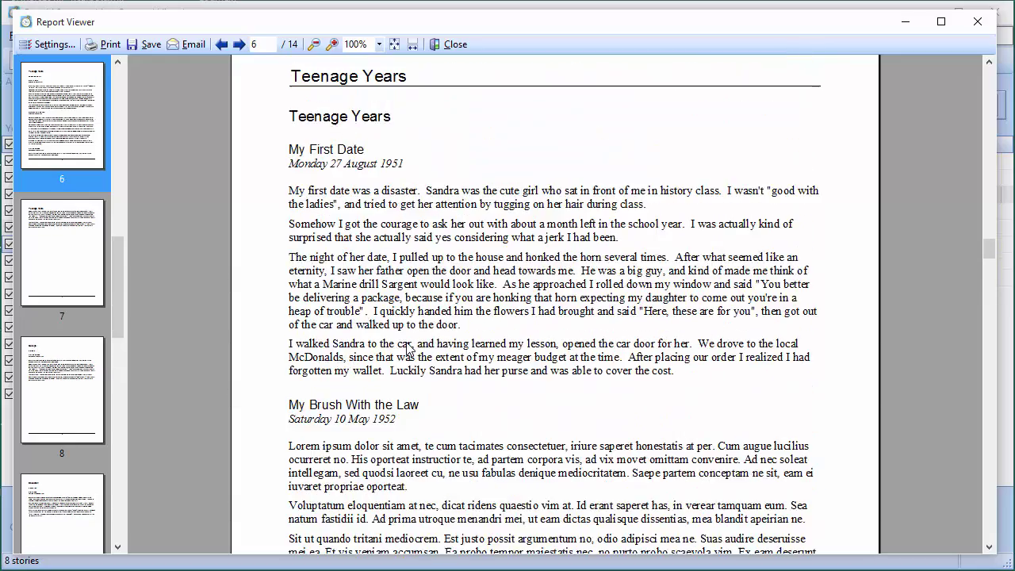
pyautogui.scroll(-14, 411, 325)
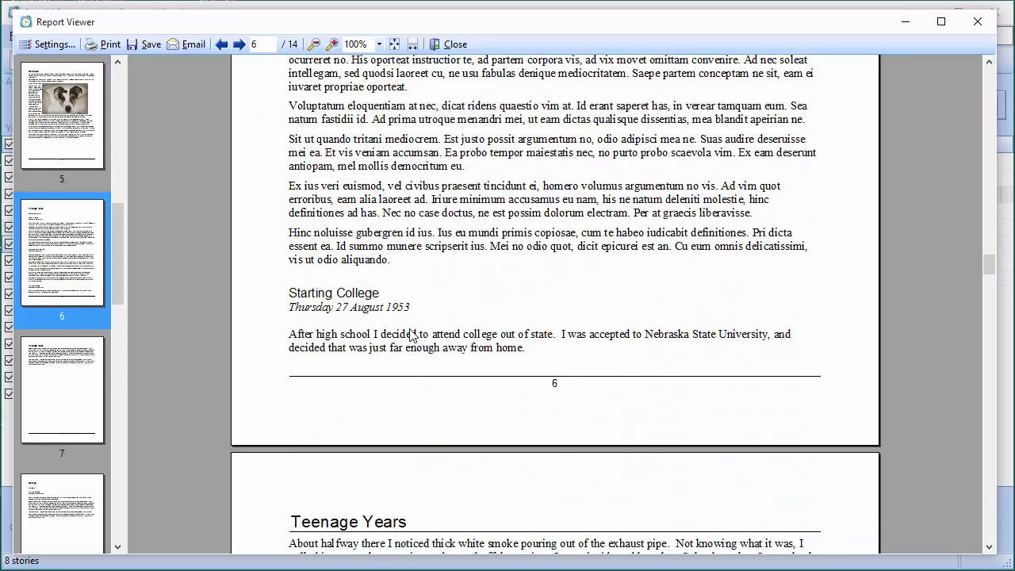
pyautogui.scroll(14, 391, 264)
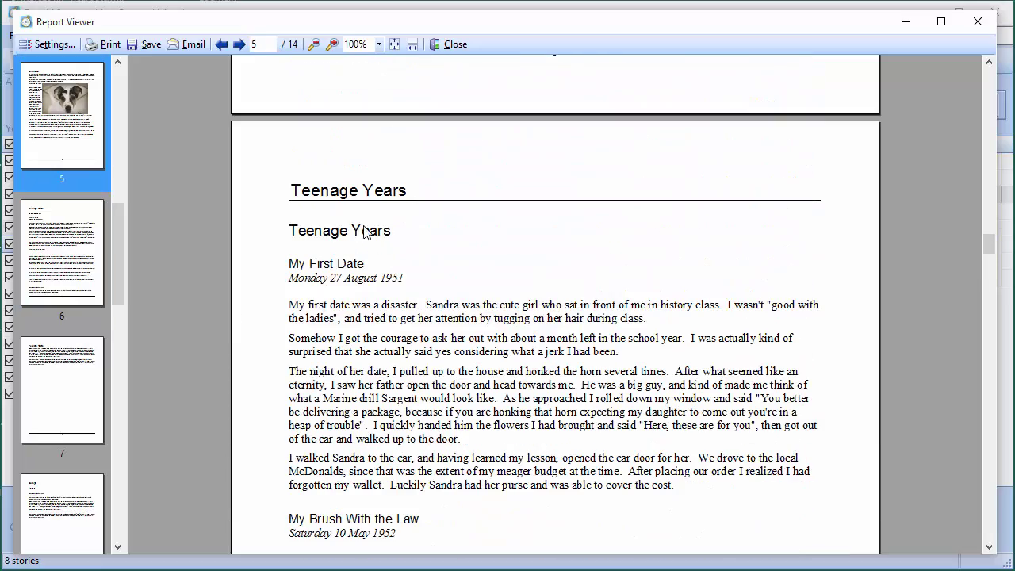
pyautogui.scroll(-20, 434, 286)
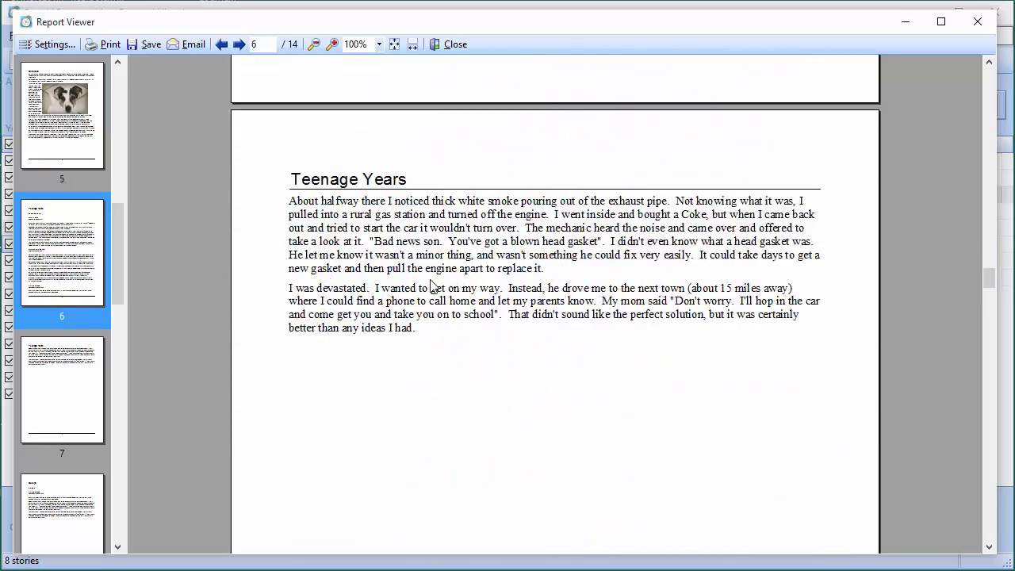
pyautogui.scroll(-6, 417, 293)
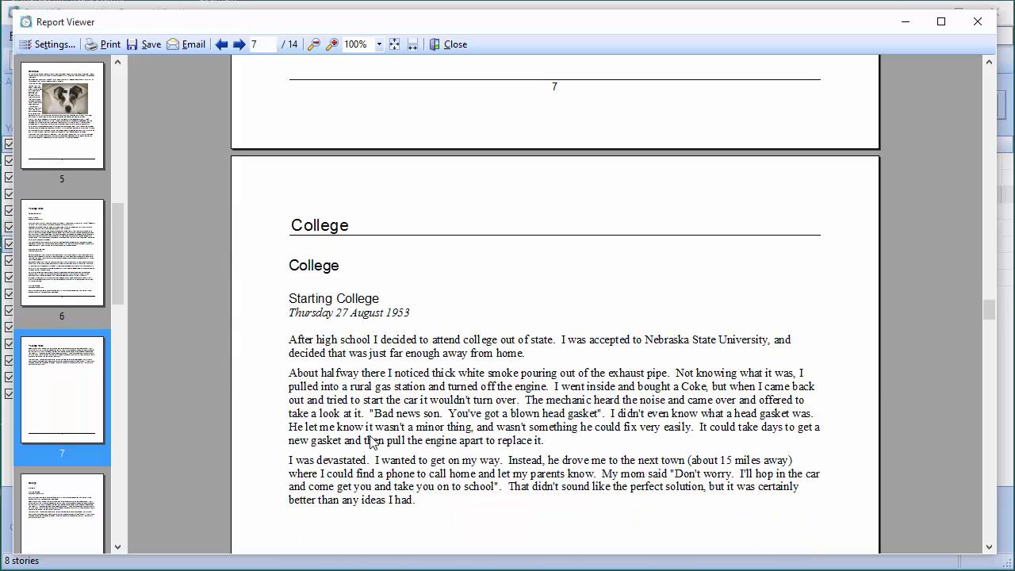
pyautogui.scroll(-12, 482, 389)
pyautogui.scroll(9, 482, 390)
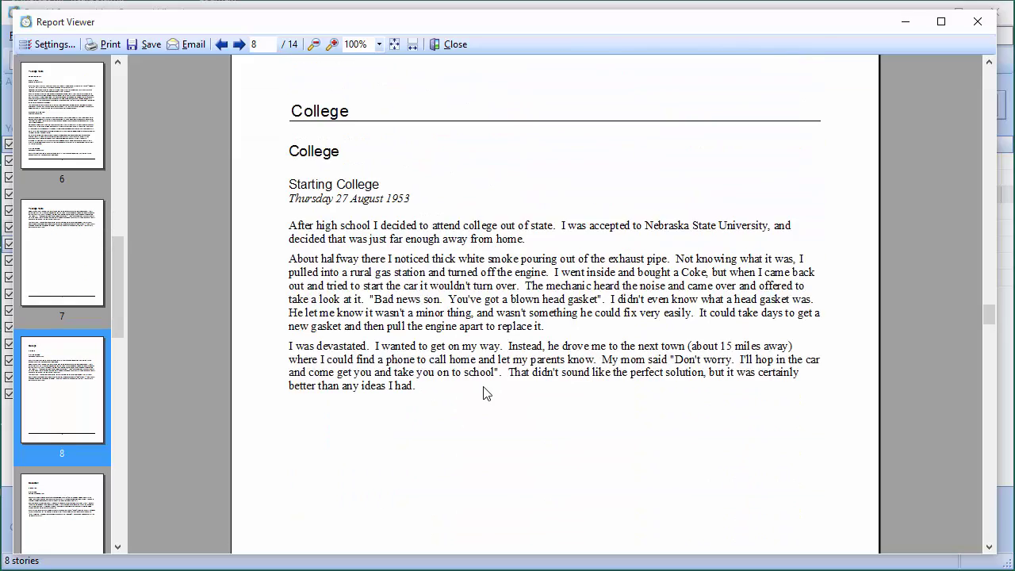
pyautogui.scroll(3, 483, 389)
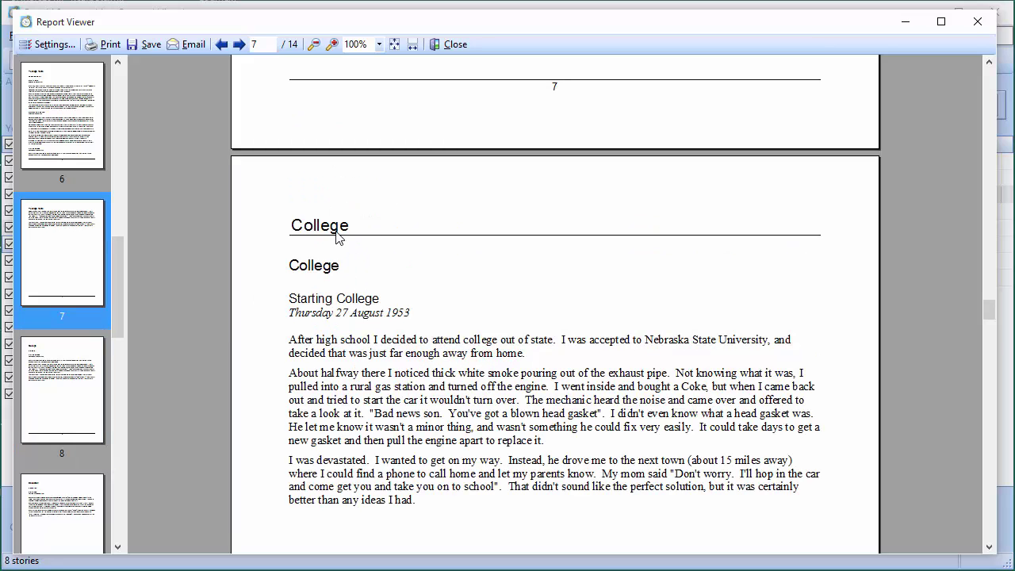
# - Delete the College chapter from the book's chapter settings and publish the book again
pyautogui.click(42, 47)
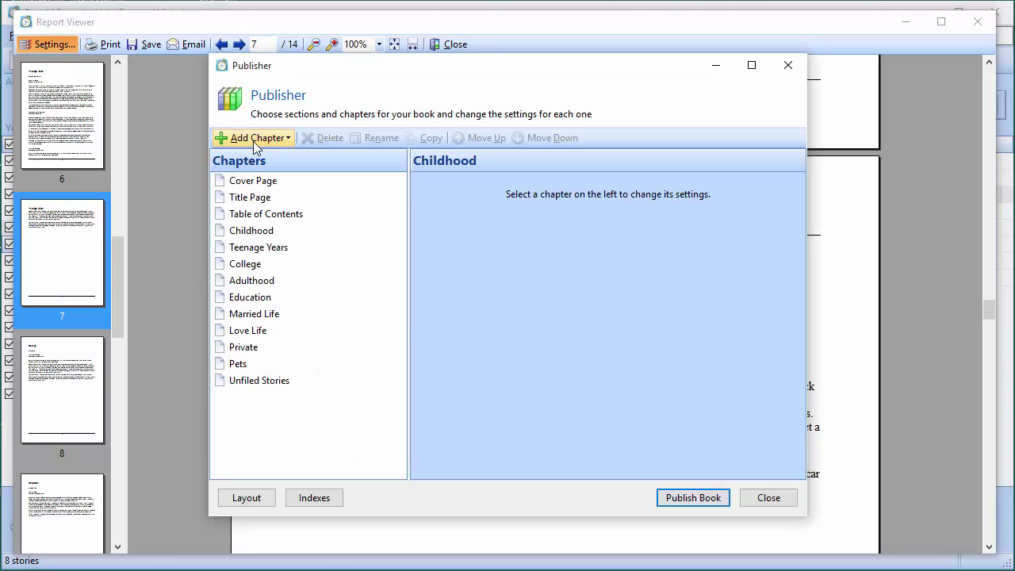
pyautogui.click(245, 267)
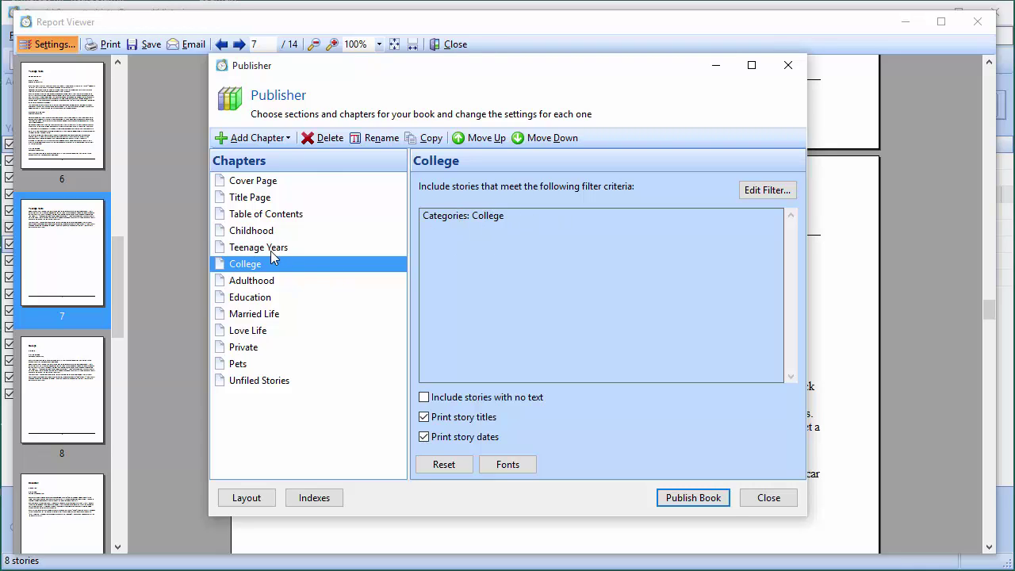
pyautogui.click(325, 140)
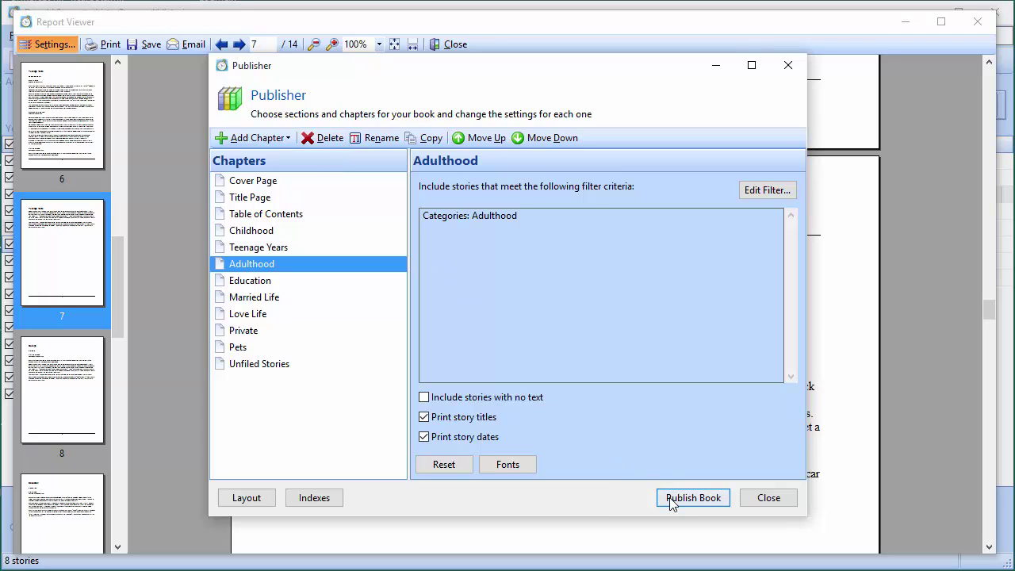
pyautogui.click(692, 497)
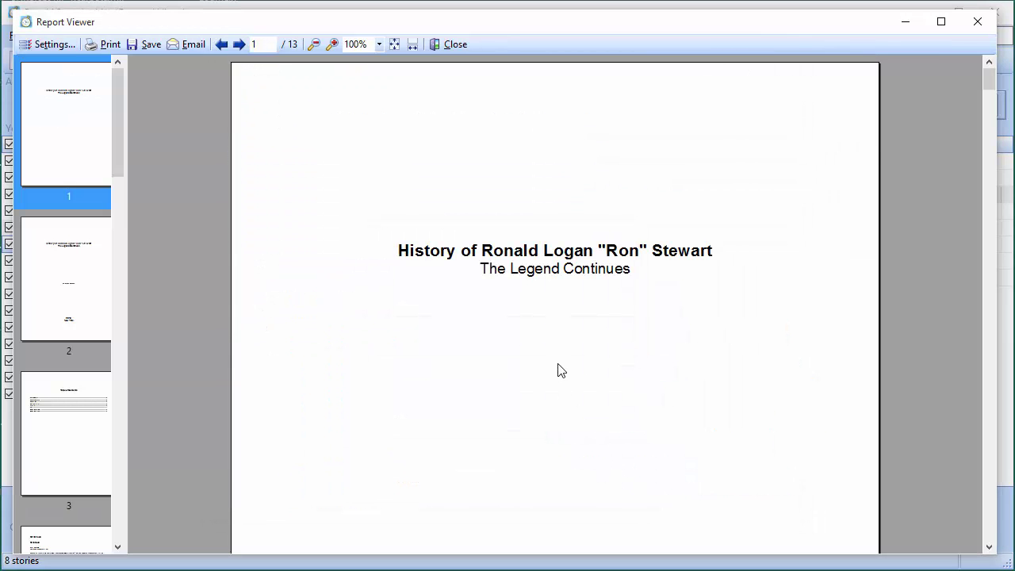
# - Check the table of contents and the story chapters of the republished book
pyautogui.scroll(-12, 558, 369)
pyautogui.scroll(-5, 558, 368)
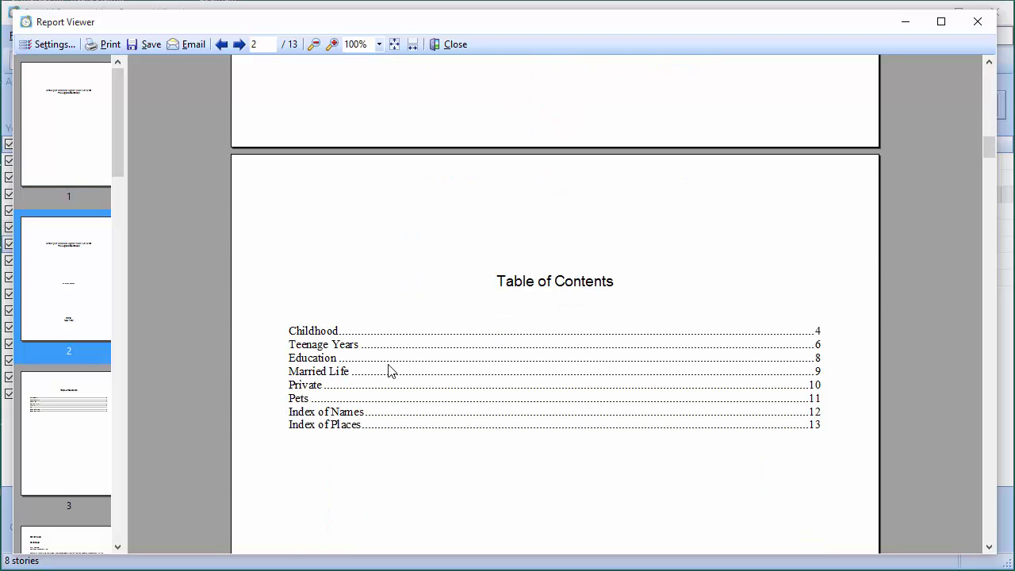
pyautogui.scroll(-20, 388, 370)
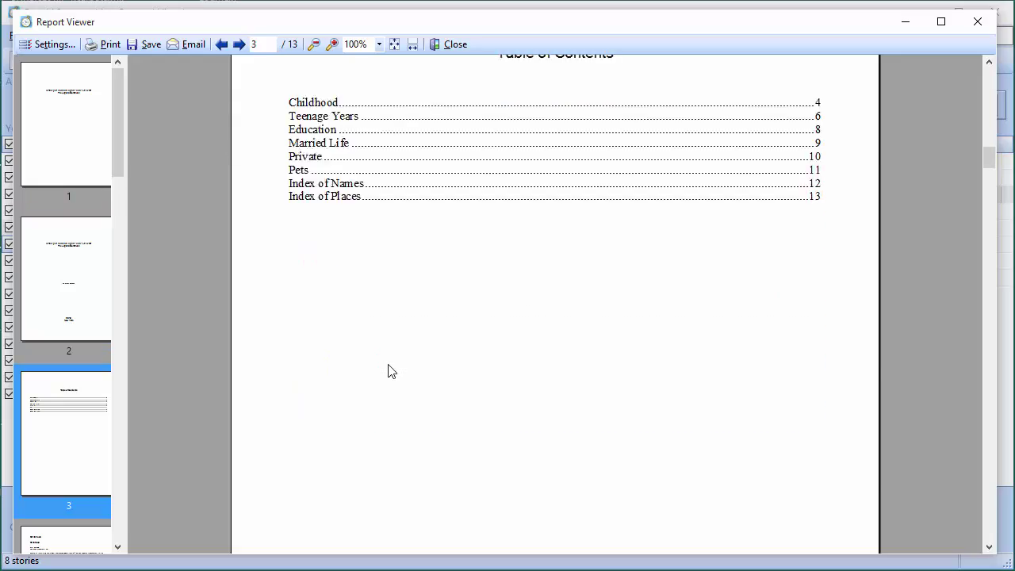
pyautogui.scroll(-20, 388, 370)
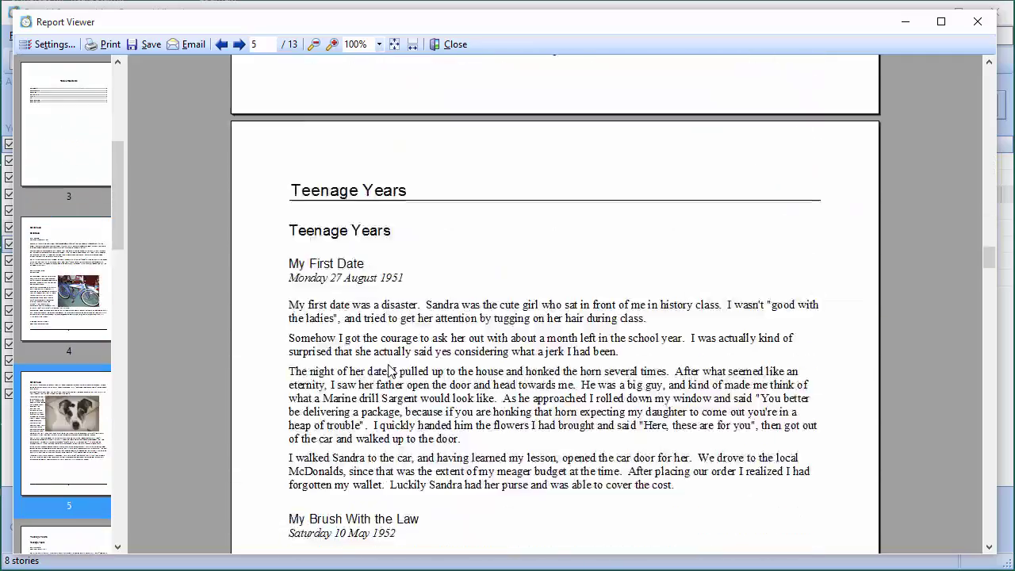
pyautogui.scroll(-20, 388, 370)
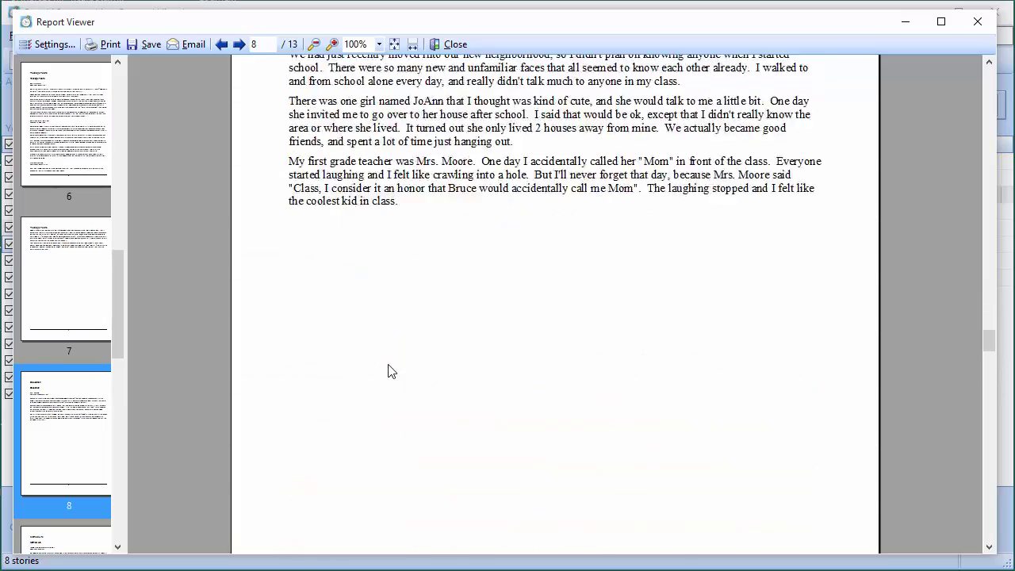
pyautogui.scroll(-20, 384, 370)
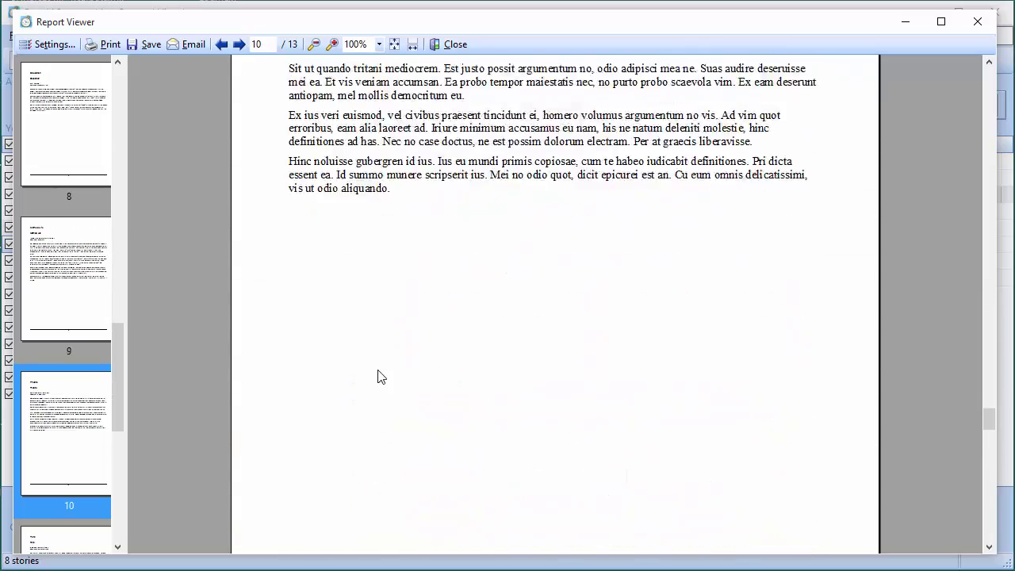
# - Examine the Index of Names and Index of Places at the book's end, and return to the cover page
pyautogui.scroll(-2, 372, 381)
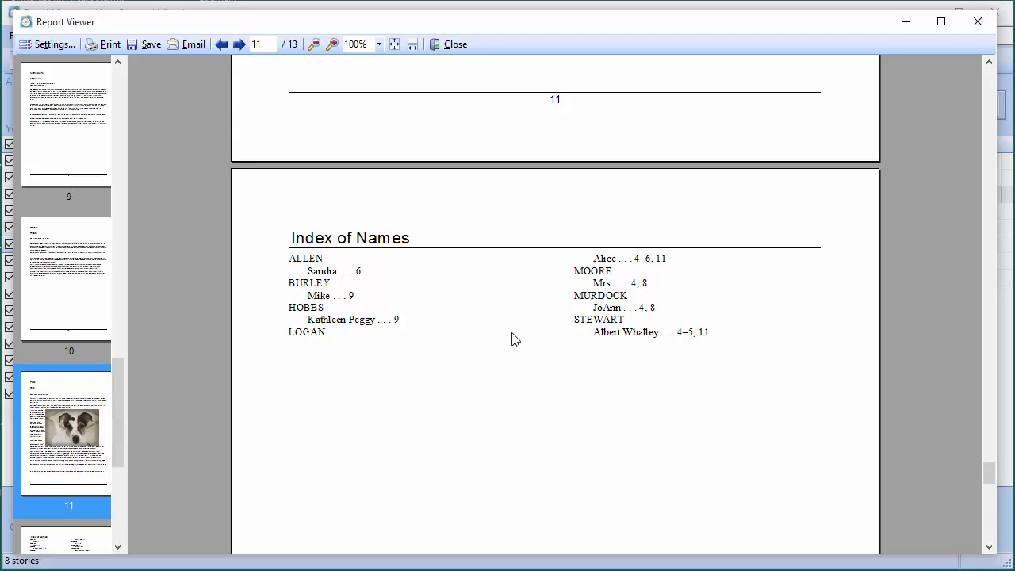
pyautogui.scroll(-6, 512, 340)
pyautogui.scroll(5, 511, 339)
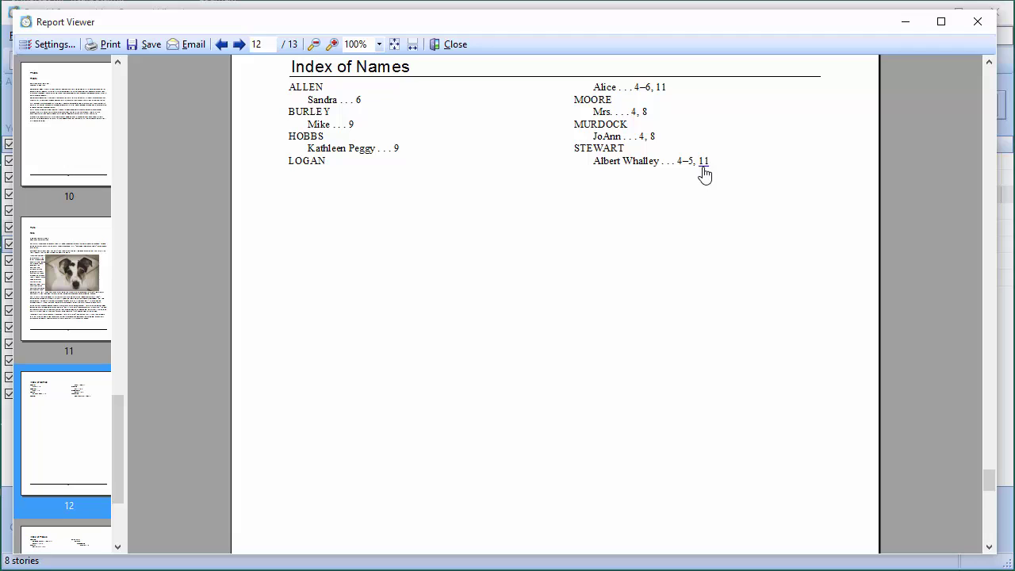
pyautogui.scroll(-5, 487, 288)
pyautogui.scroll(-3, 486, 290)
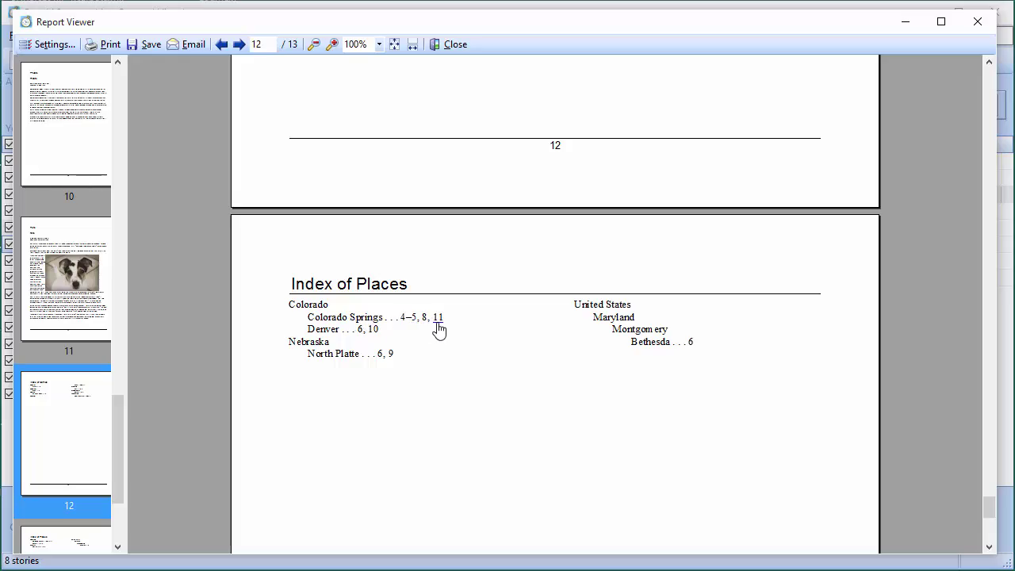
pyautogui.scroll(20, 438, 329)
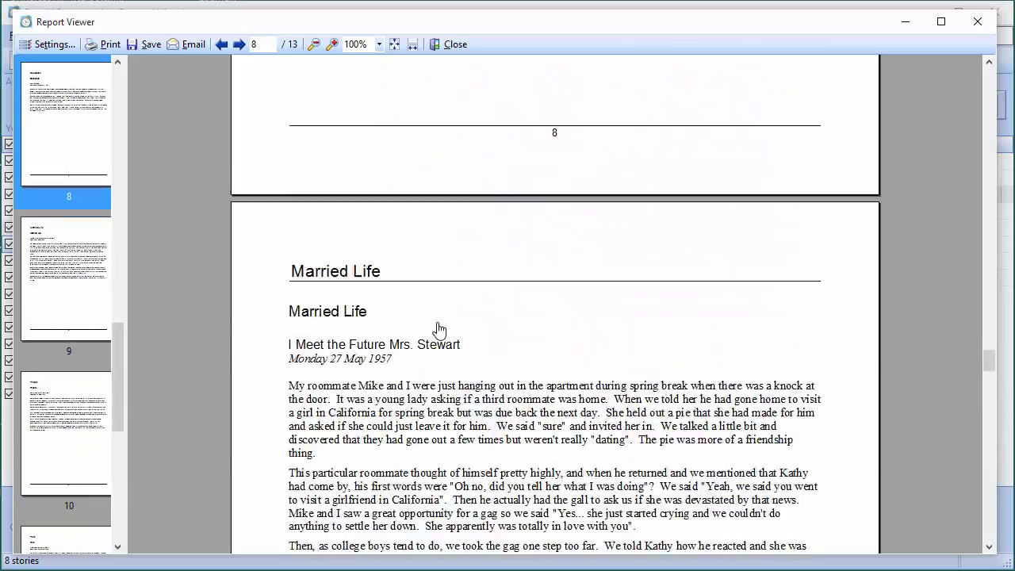
pyautogui.scroll(10, 438, 329)
pyautogui.scroll(15, 439, 330)
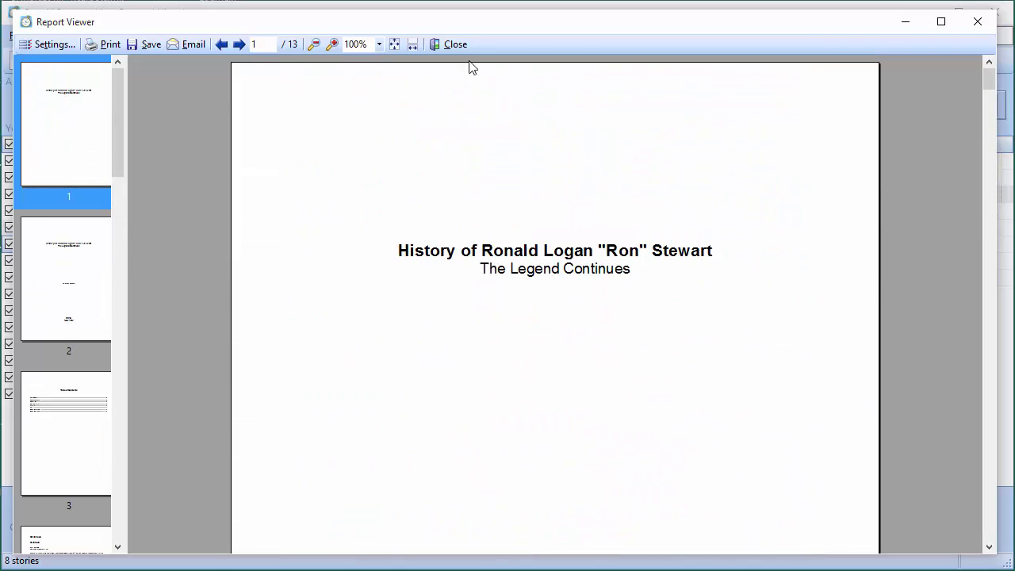
# - Close the book preview and save the book under its suggested name with "(Category)" appended
pyautogui.click(453, 43)
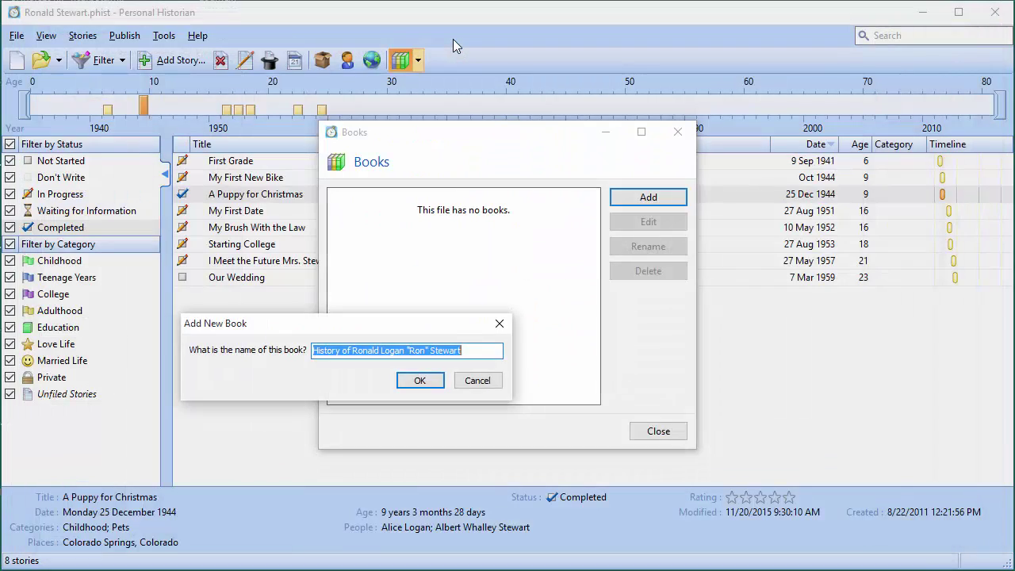
pyautogui.click(481, 352)
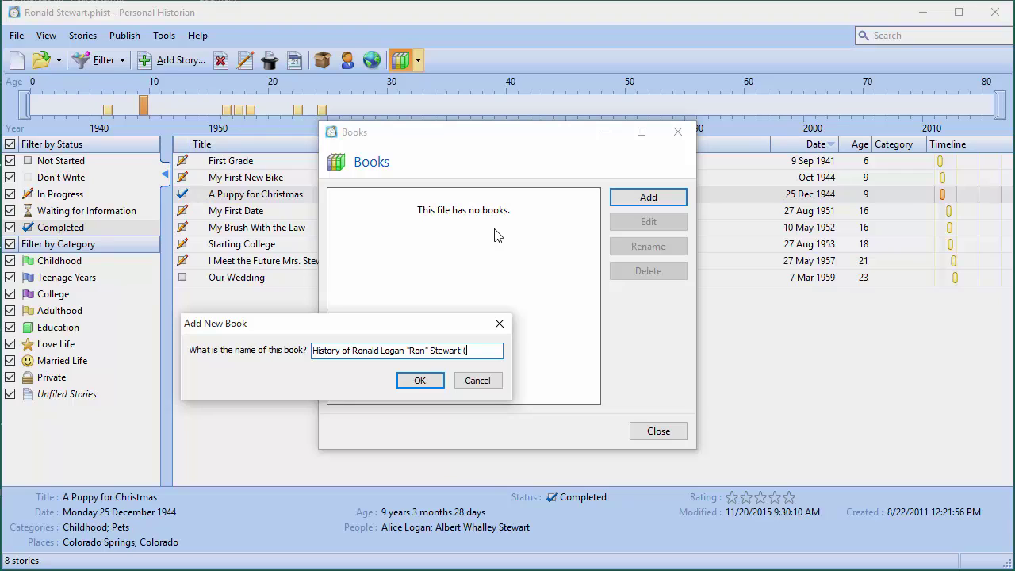
pyautogui.write('(Category)')
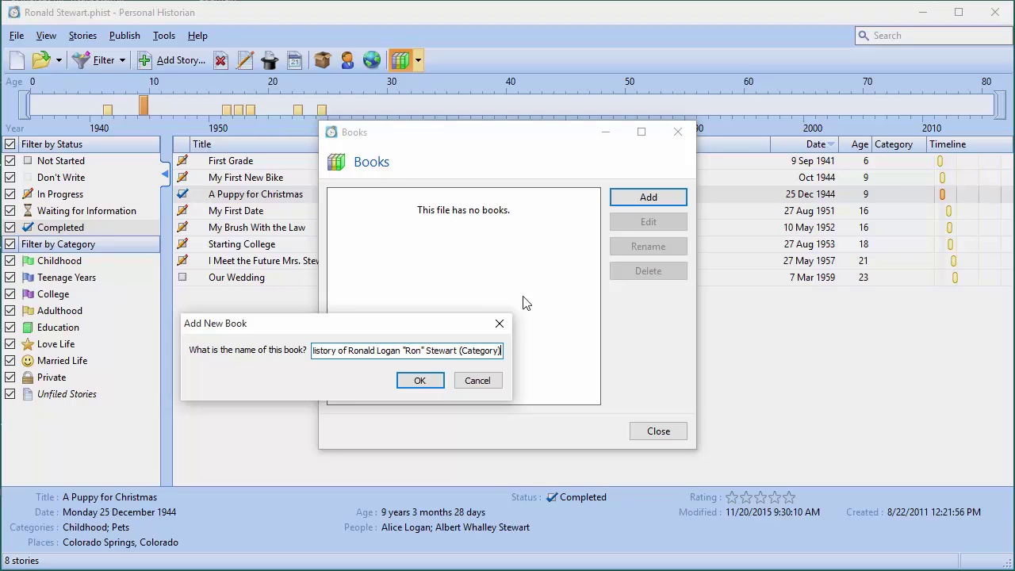
pyautogui.click(421, 380)
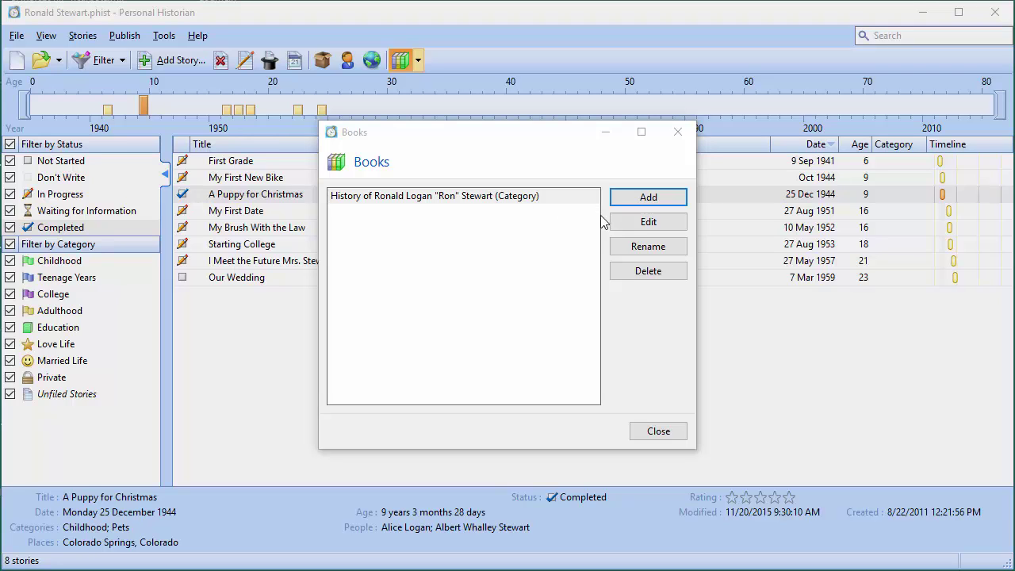
# - Add a new book with the default book information and include all stories in the file
pyautogui.click(648, 202)
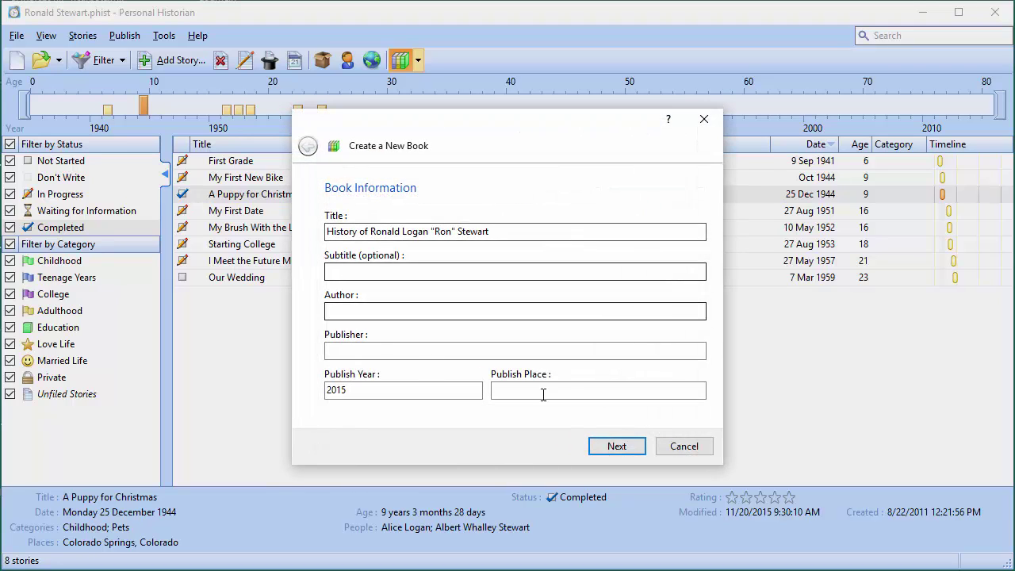
pyautogui.click(608, 448)
pyautogui.click(605, 450)
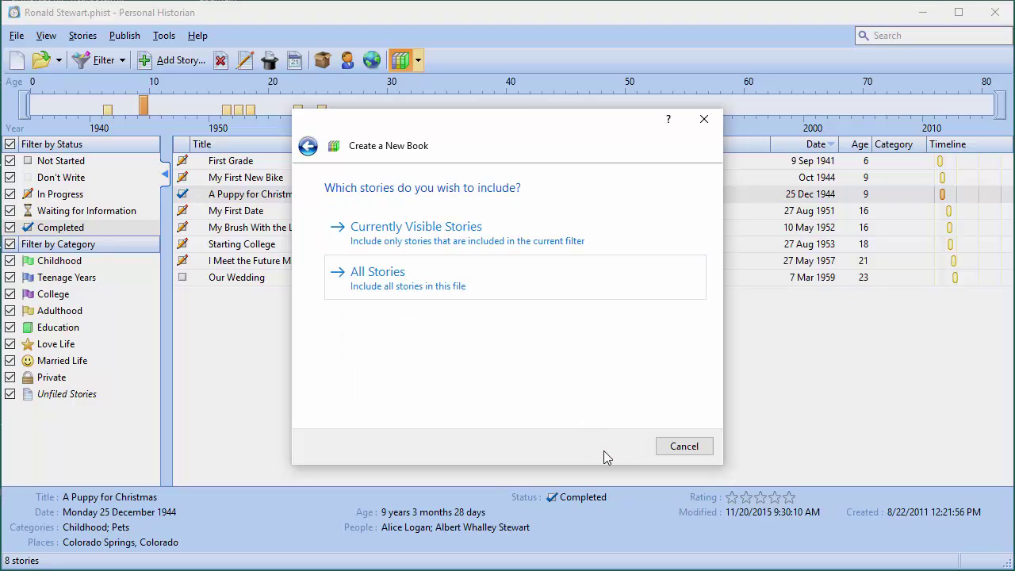
pyautogui.click(428, 271)
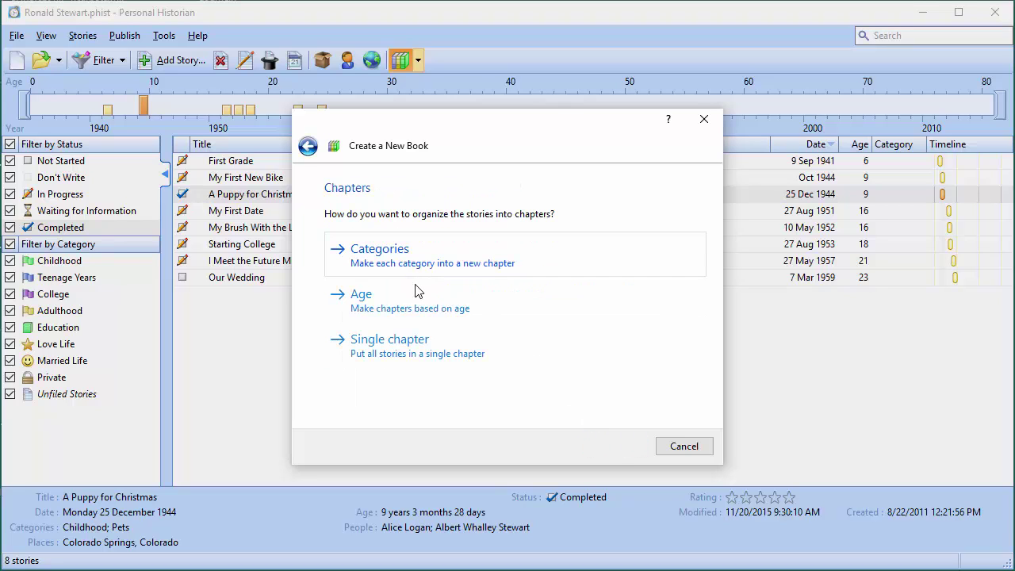
# - Organize the new book's chapters by age, using 8 chapters with the suggested age ranges
pyautogui.click(370, 310)
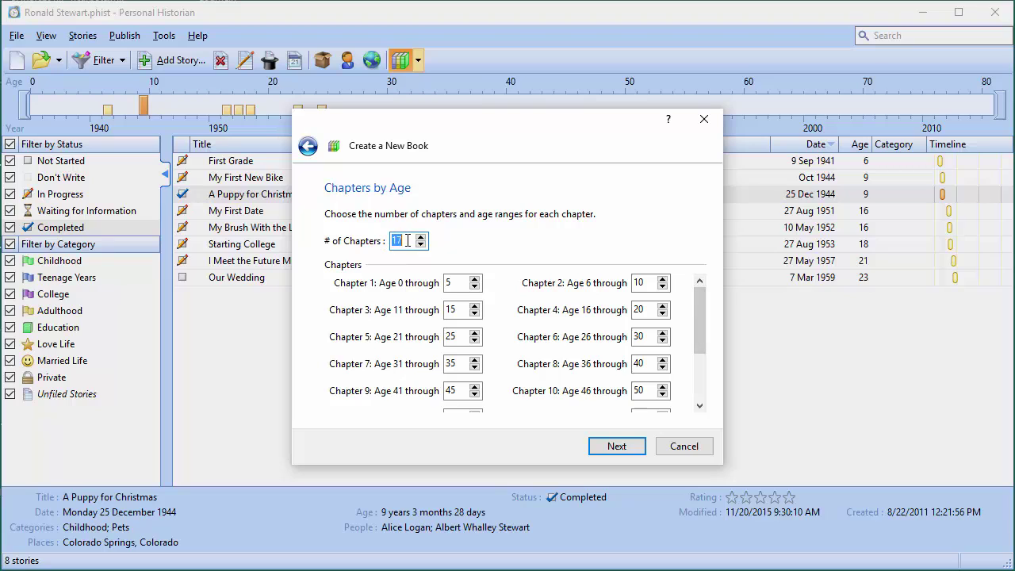
pyautogui.write('8')
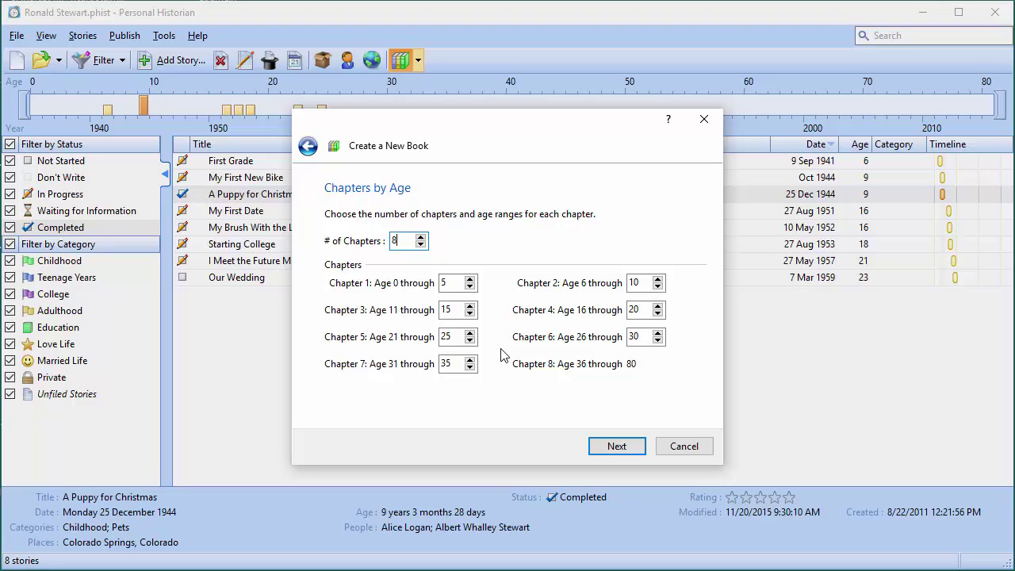
pyautogui.click(612, 449)
pyautogui.click(610, 449)
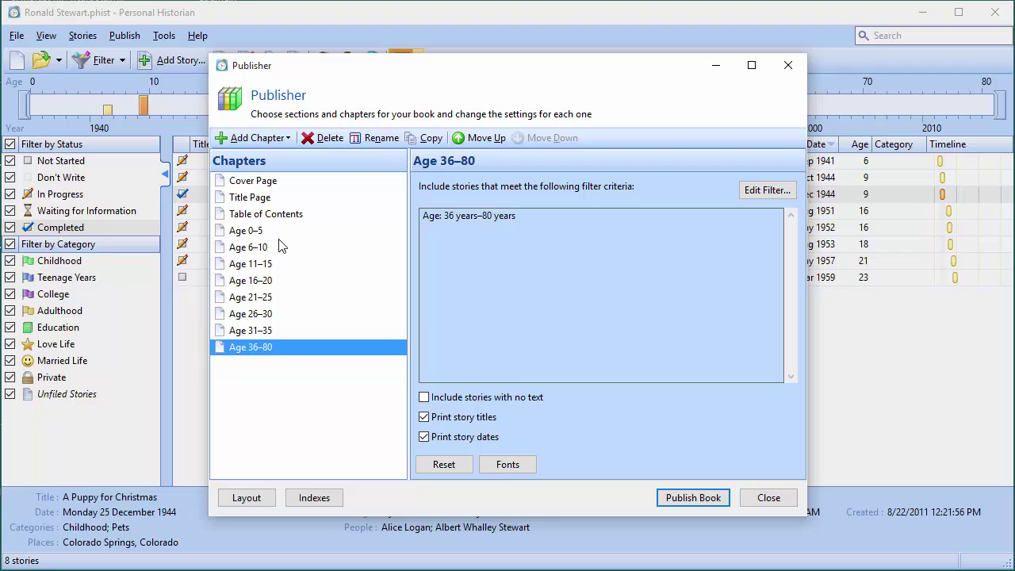
# - Review the settings of the cover page, title page, table of contents and first three age chapters
pyautogui.click(257, 182)
pyautogui.click(252, 198)
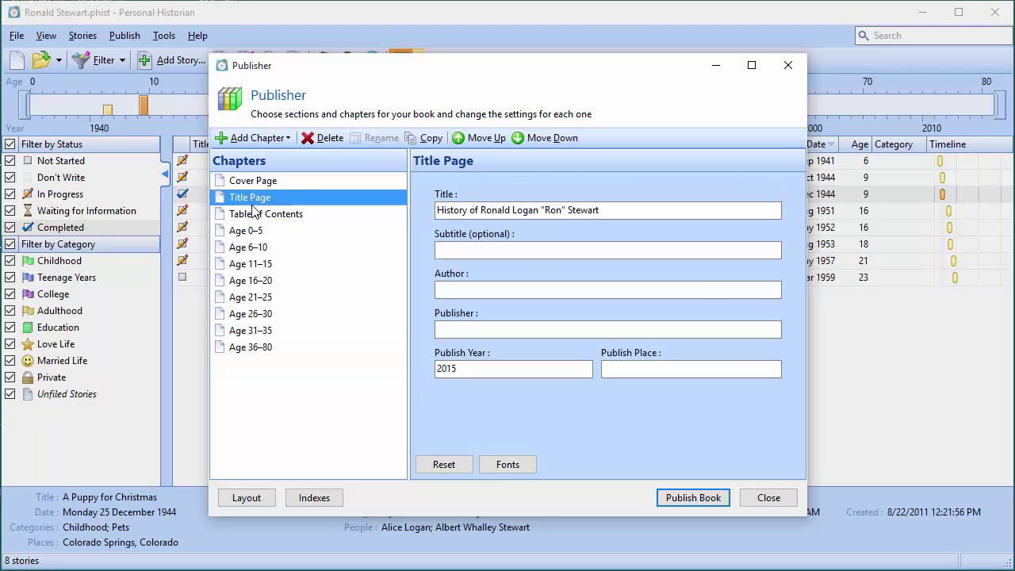
pyautogui.click(256, 214)
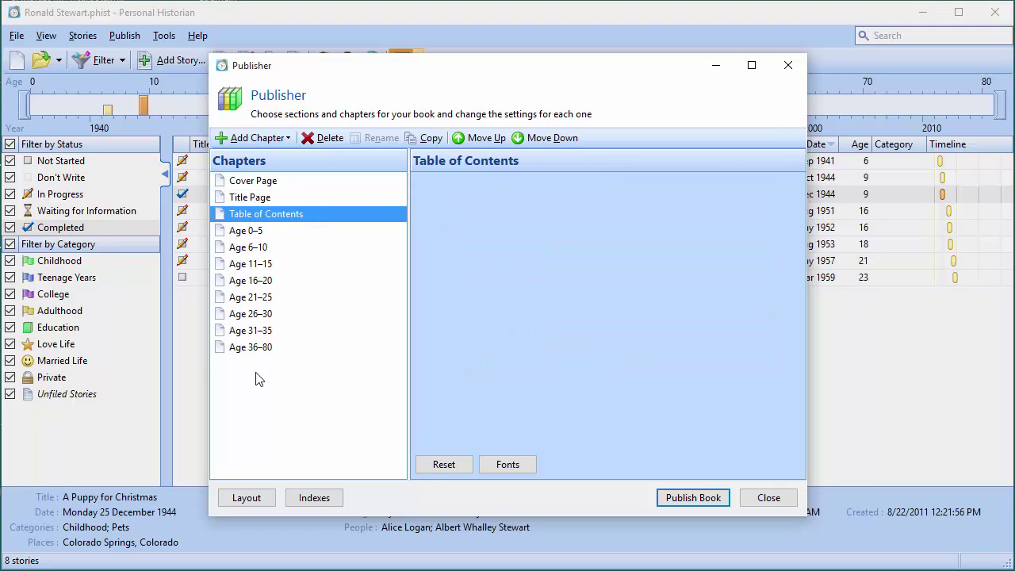
pyautogui.click(251, 232)
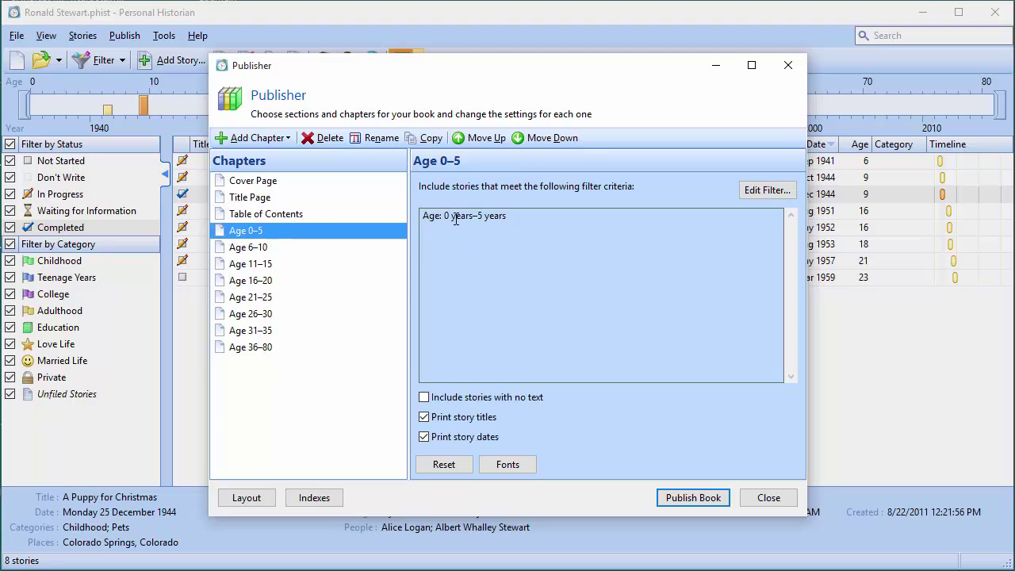
pyautogui.click(333, 244)
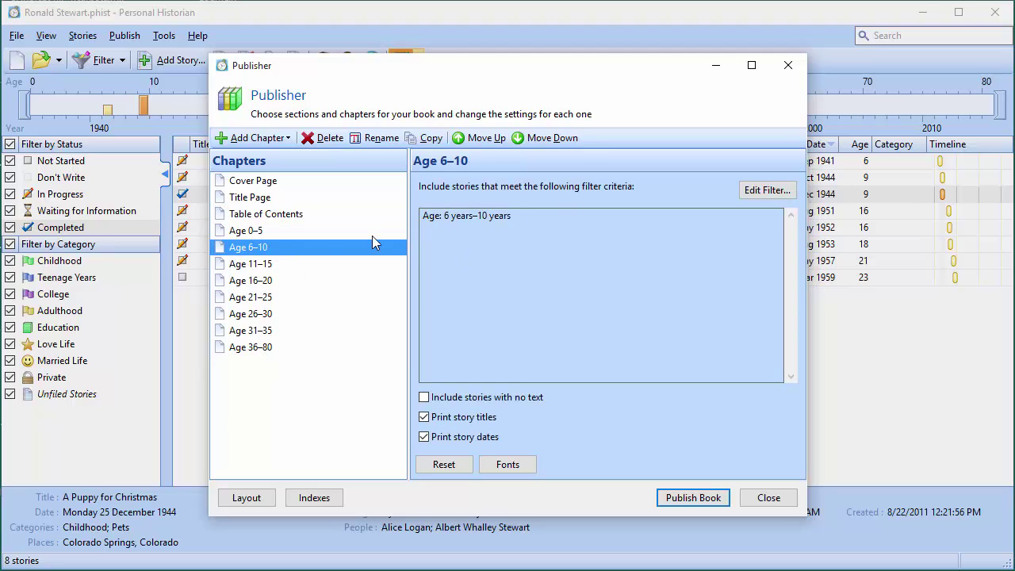
pyautogui.click(293, 266)
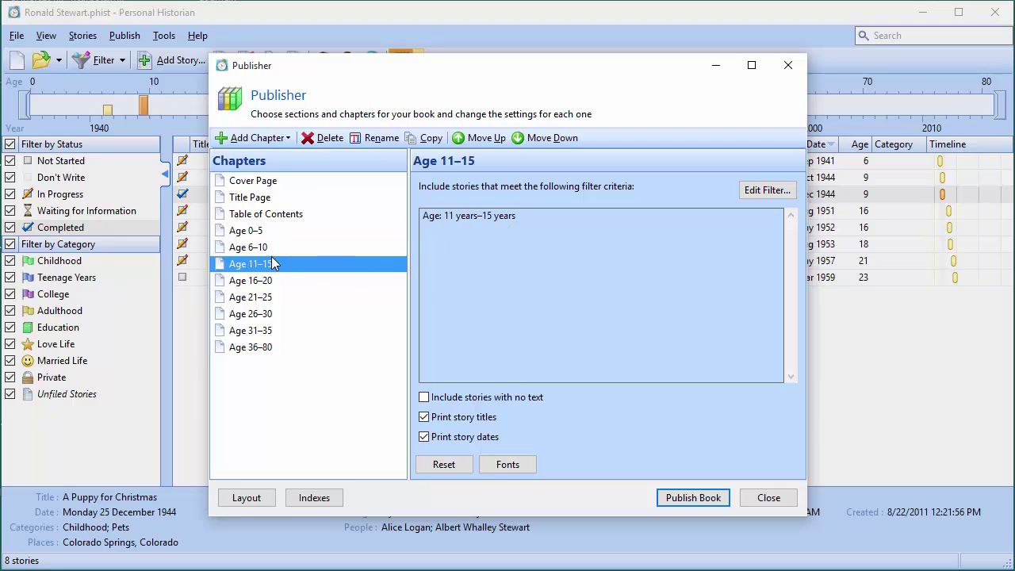
# - Inspect the date filter behind the Age 0–5 chapter and leave it without making changes
pyautogui.click(259, 234)
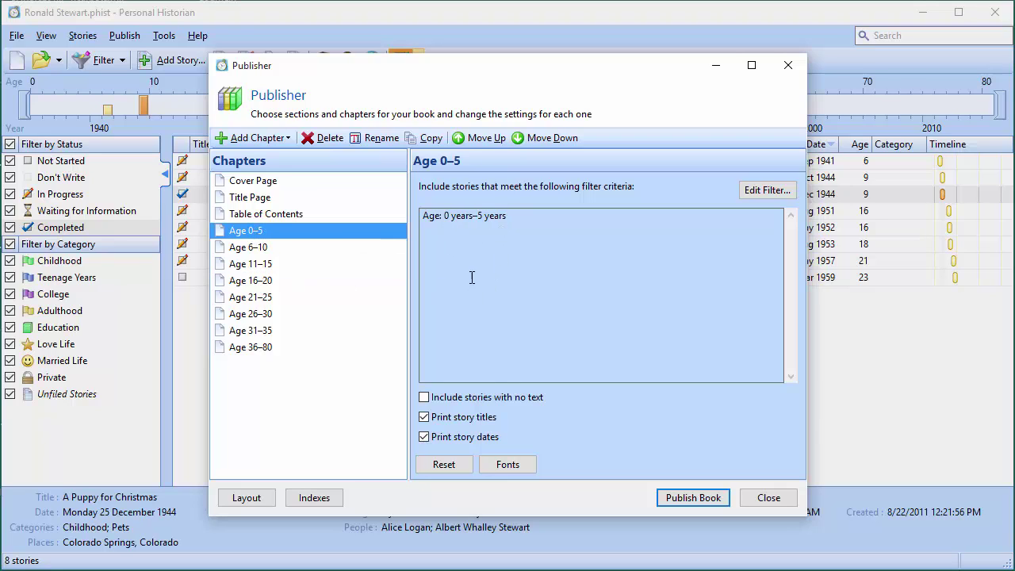
pyautogui.click(756, 197)
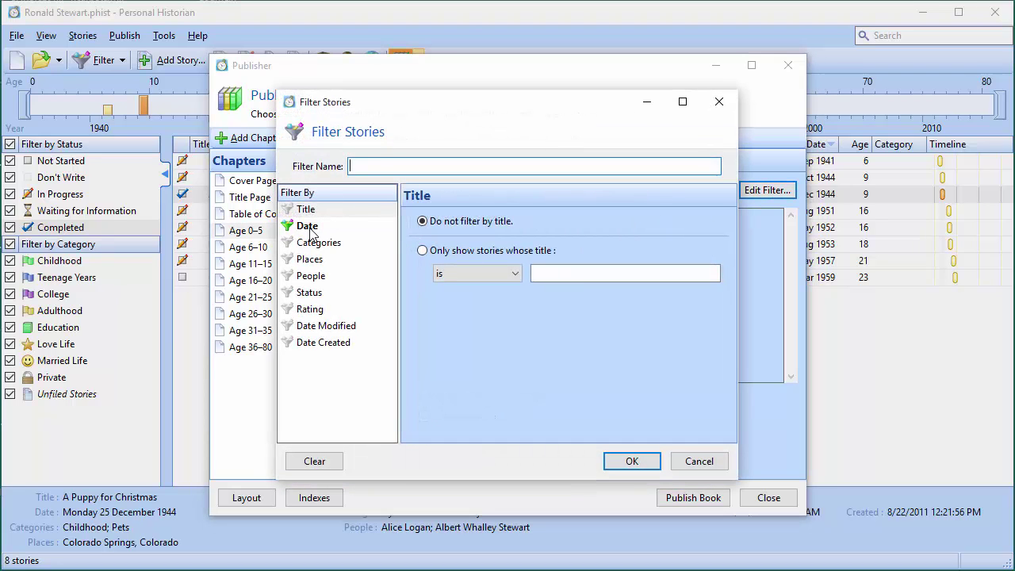
pyautogui.click(308, 227)
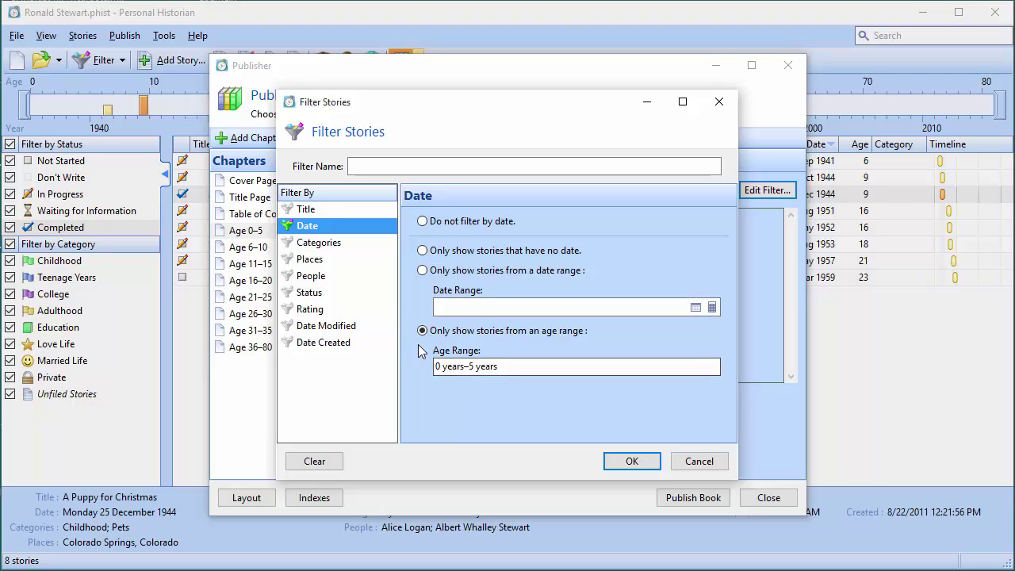
pyautogui.click(698, 461)
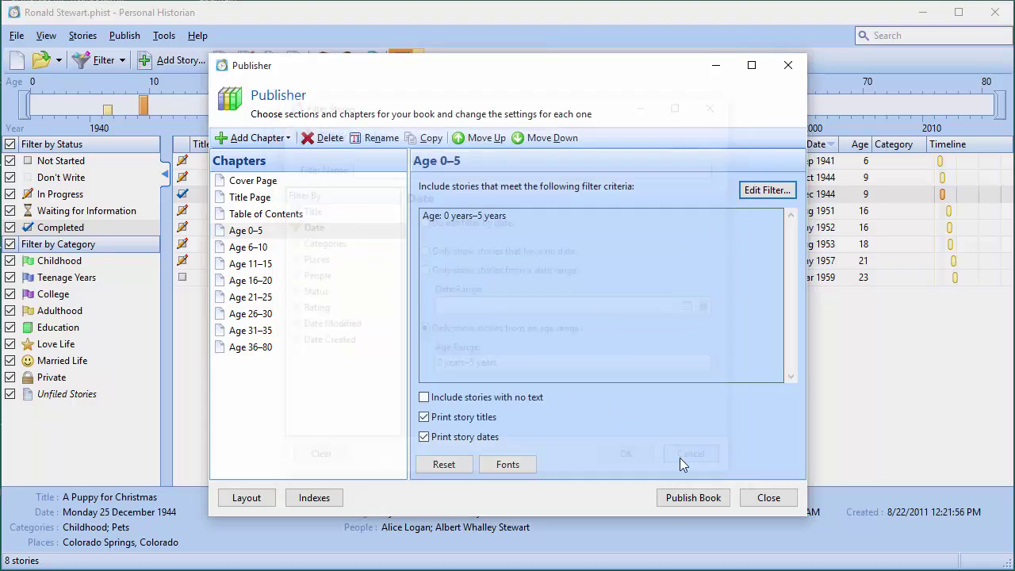
# - Rename the Age 0–5 chapter to "The Early Years"
pyautogui.click(249, 233)
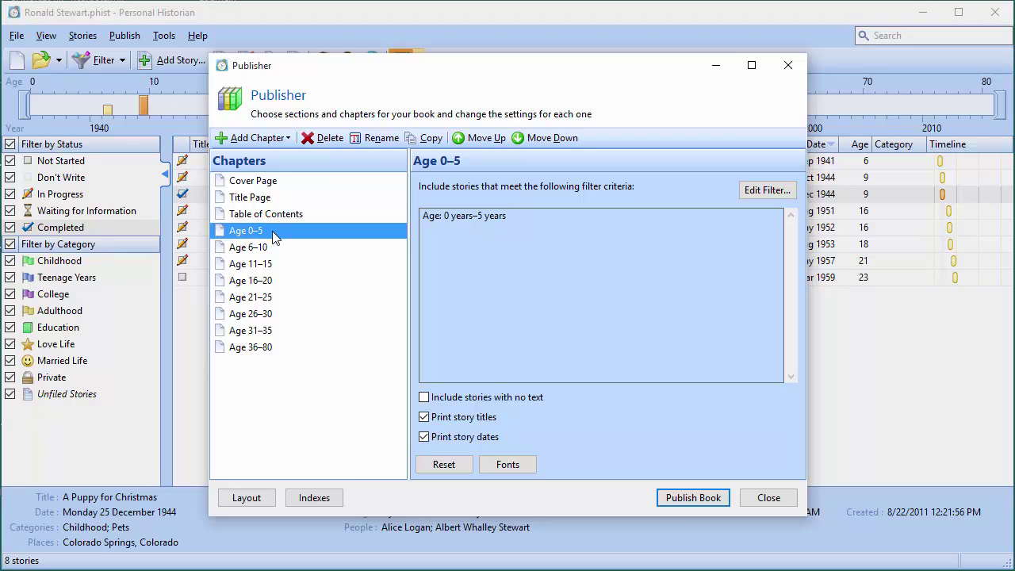
pyautogui.click(381, 139)
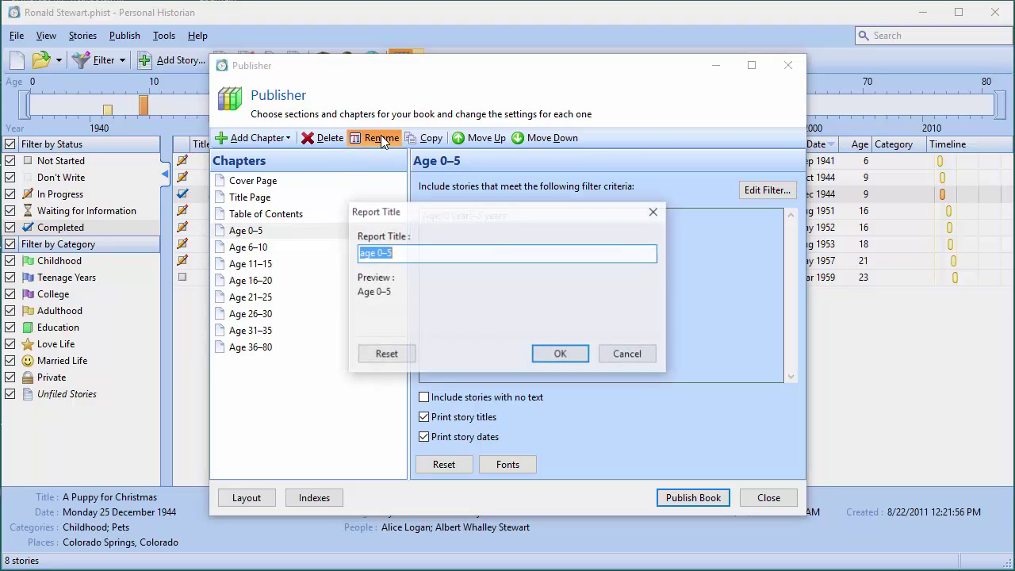
pyautogui.write('The Early Years')
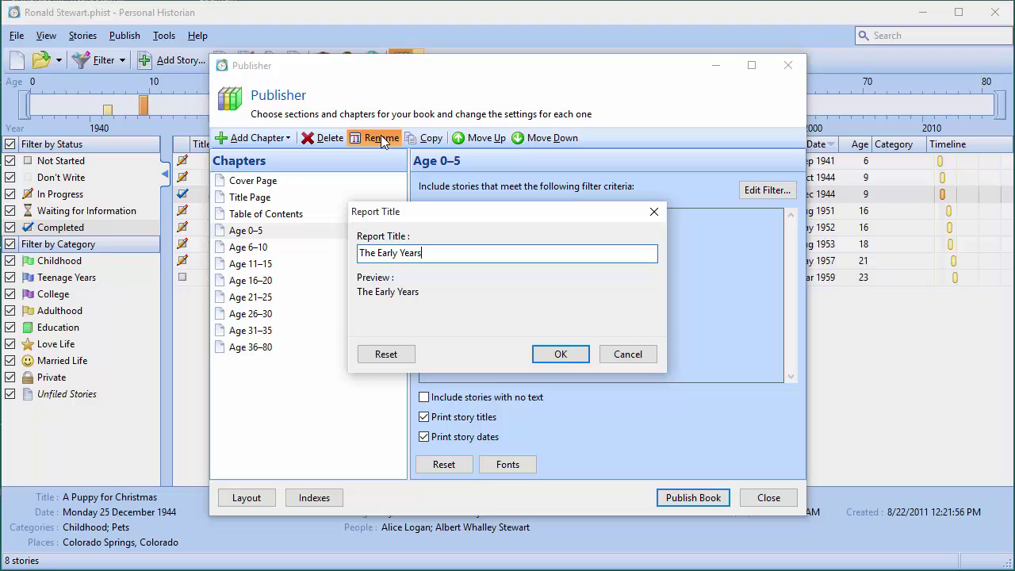
pyautogui.click(555, 352)
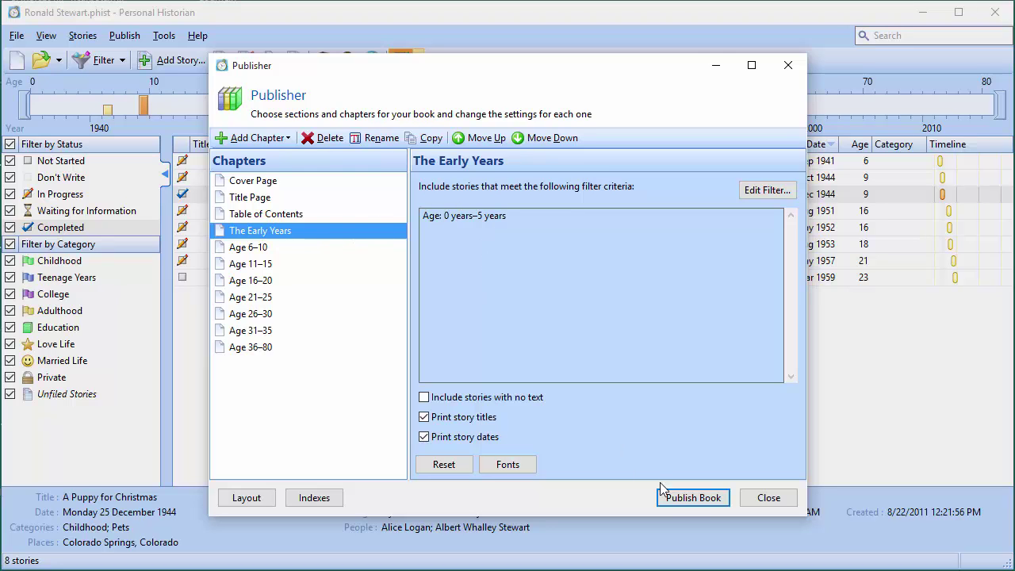
# - Publish the age-based book and enlarge its preview window to fill most of the screen
pyautogui.click(686, 497)
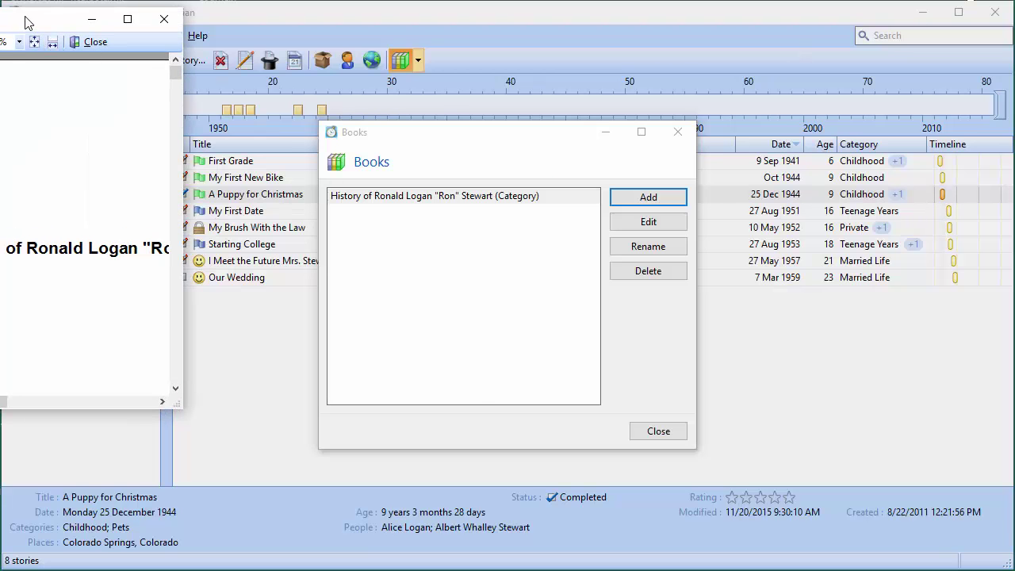
pyautogui.moveTo(373, 106); pyautogui.dragTo(396, 20)
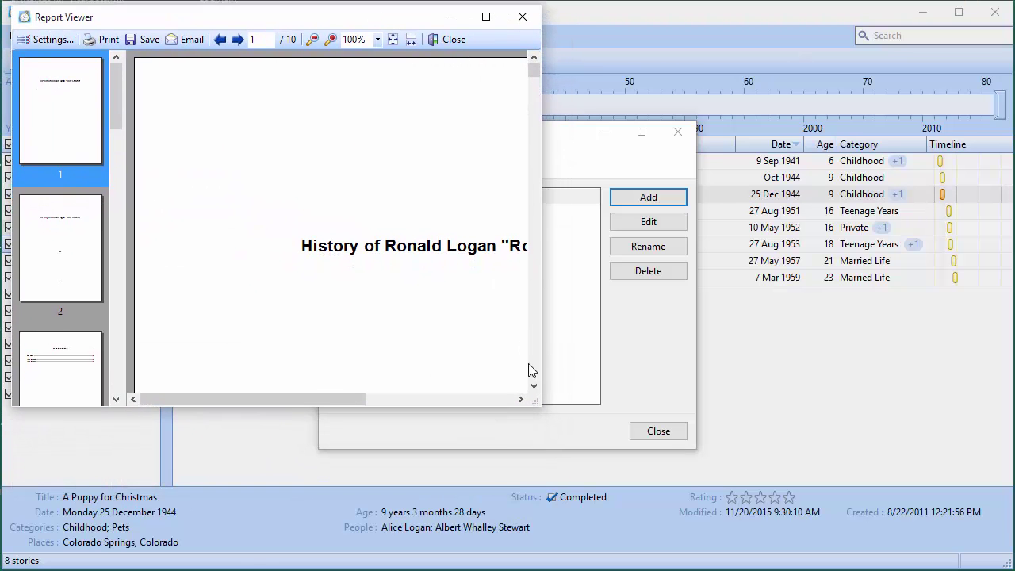
pyautogui.moveTo(535, 404); pyautogui.dragTo(995, 545)
# - Examine the published book's title page, table of contents, age chapters and Index of Names
pyautogui.scroll(-10, 751, 349)
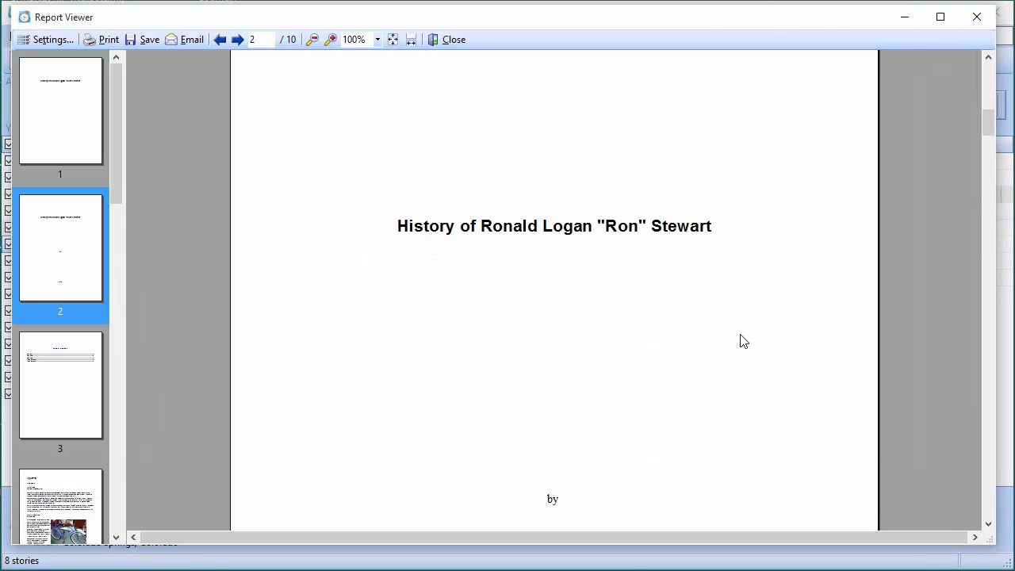
pyautogui.scroll(-10, 735, 336)
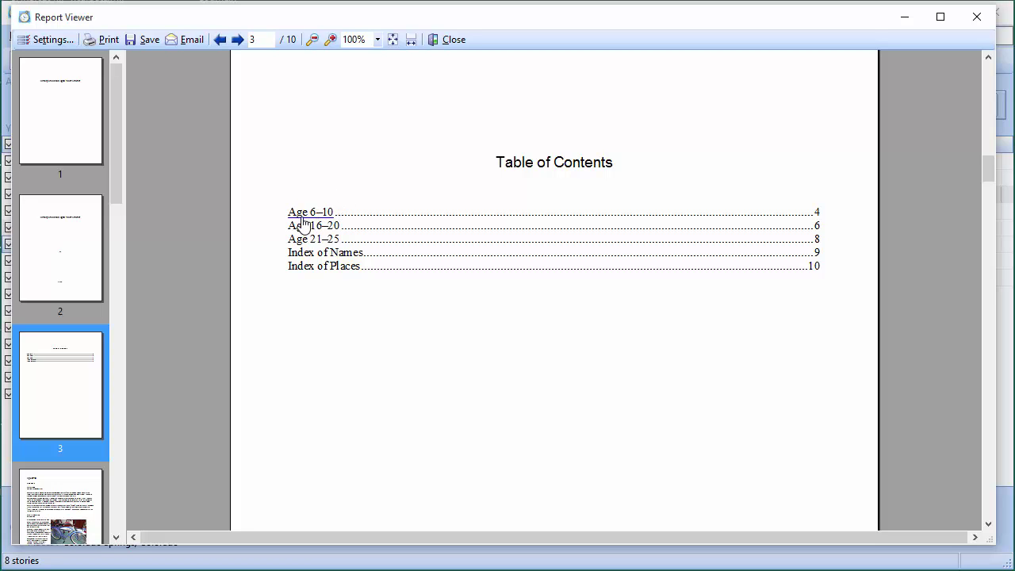
pyautogui.scroll(-5, 388, 351)
pyautogui.scroll(-4, 387, 351)
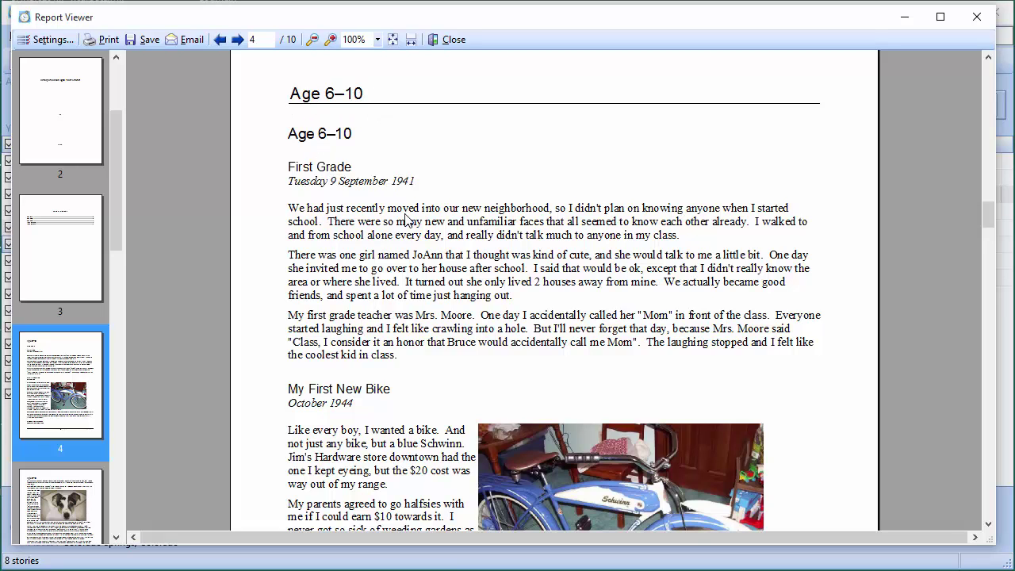
pyautogui.scroll(-3, 408, 245)
pyautogui.scroll(-6, 384, 258)
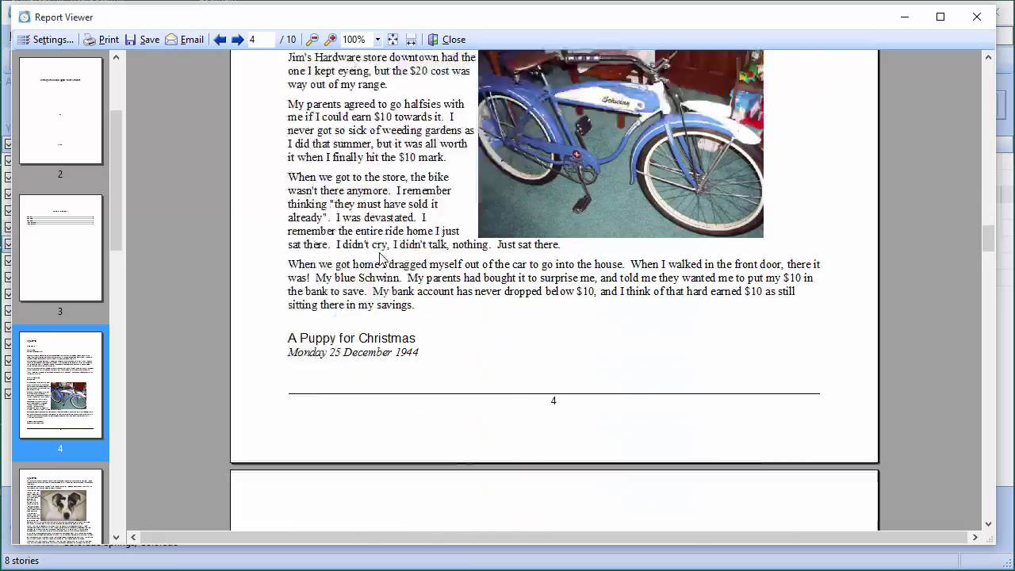
pyautogui.scroll(-20, 366, 278)
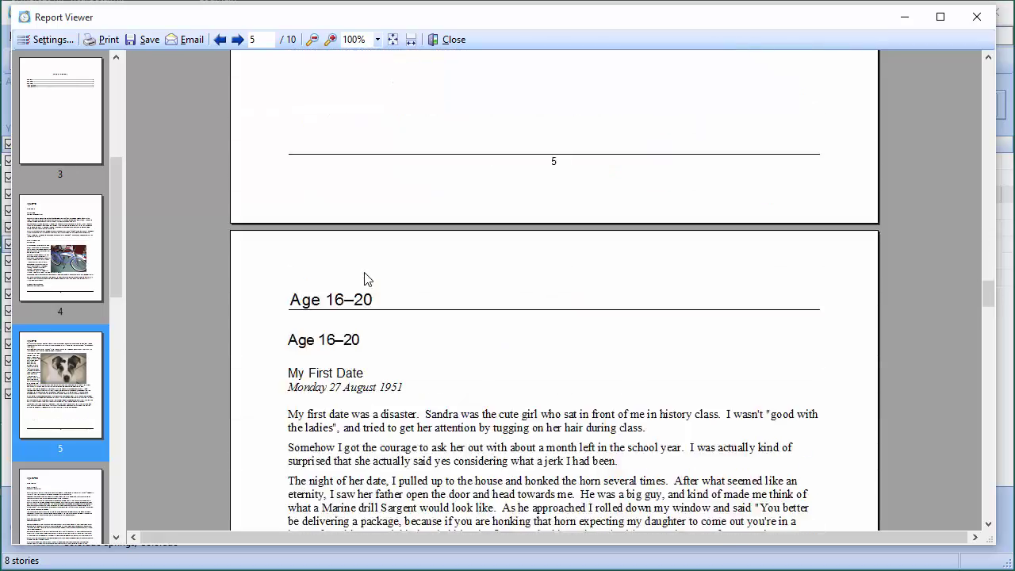
pyautogui.scroll(-9, 367, 279)
pyautogui.scroll(3, 362, 277)
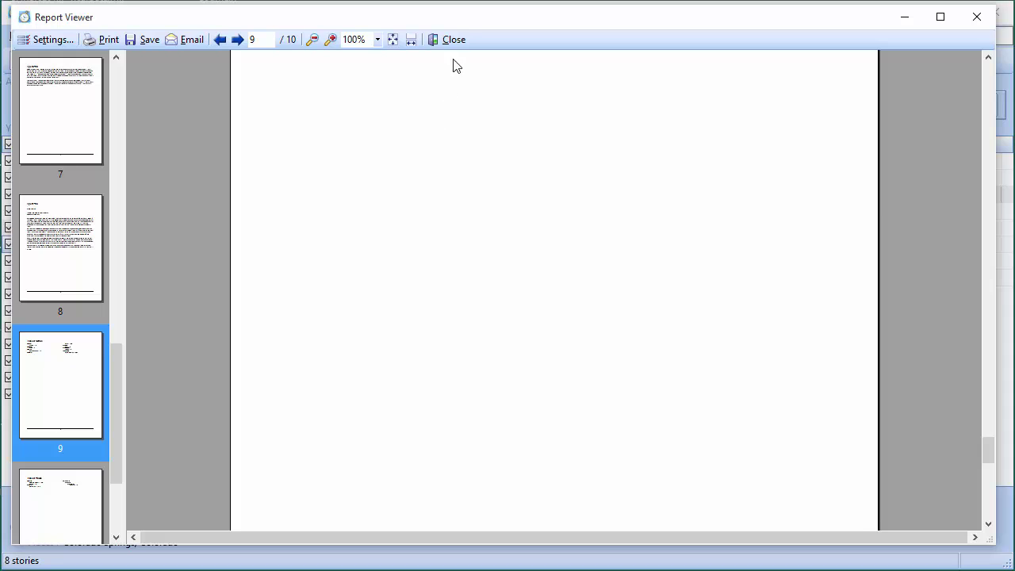
pyautogui.scroll(8, 426, 172)
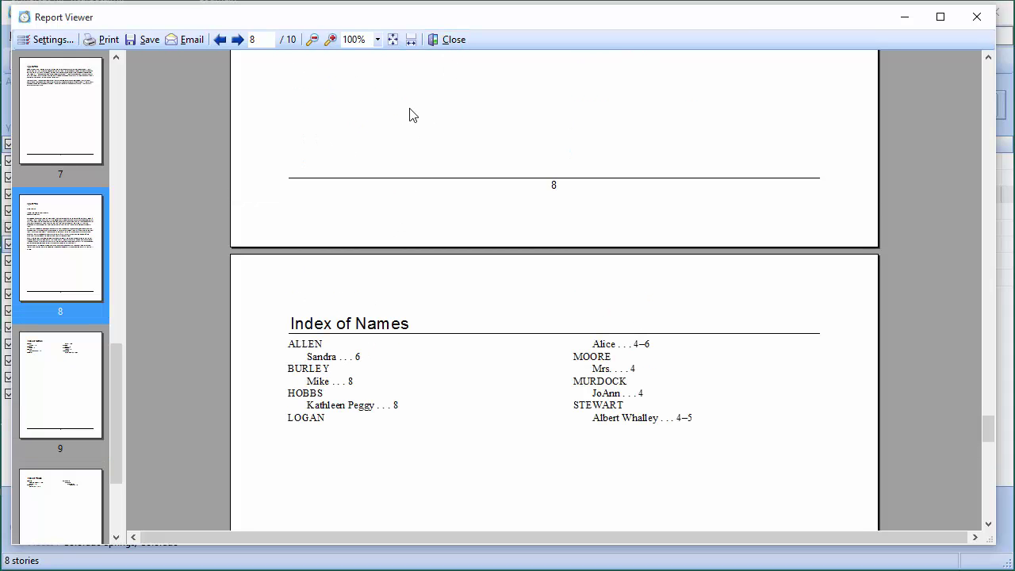
# - Close the book preview and save the book under its suggested name with "(Age)" appended
pyautogui.click(453, 39)
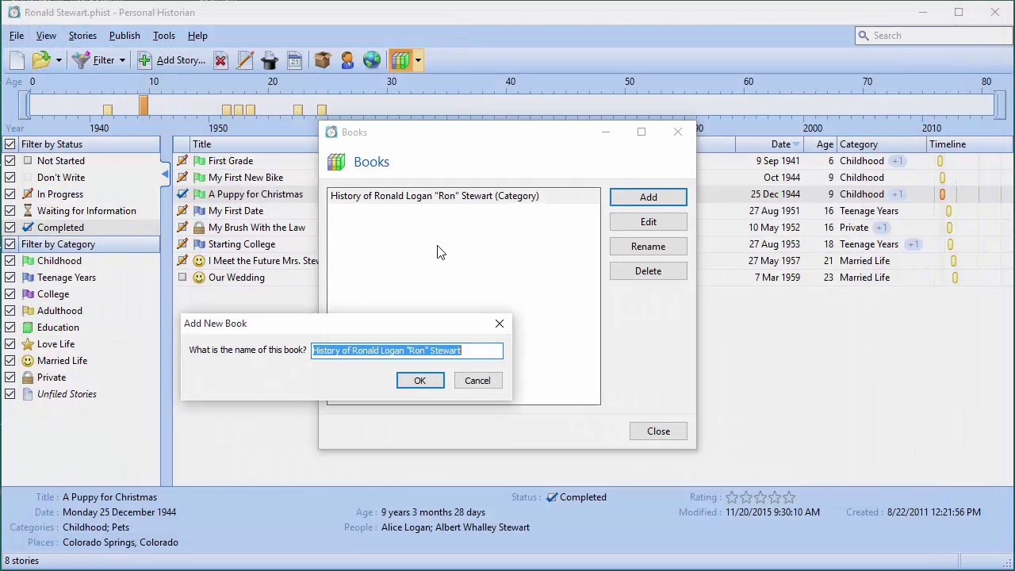
pyautogui.click(479, 353)
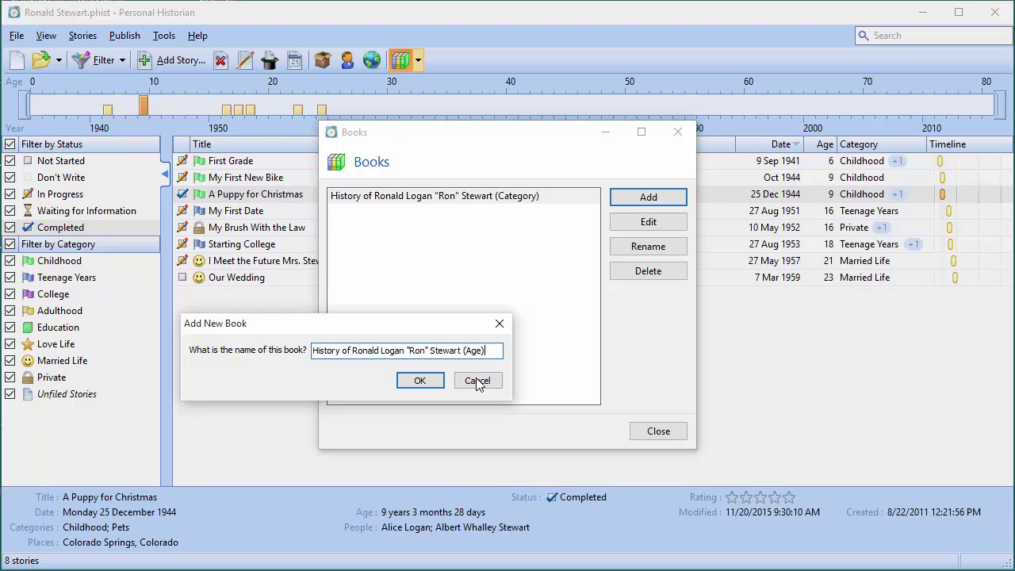
pyautogui.click(424, 381)
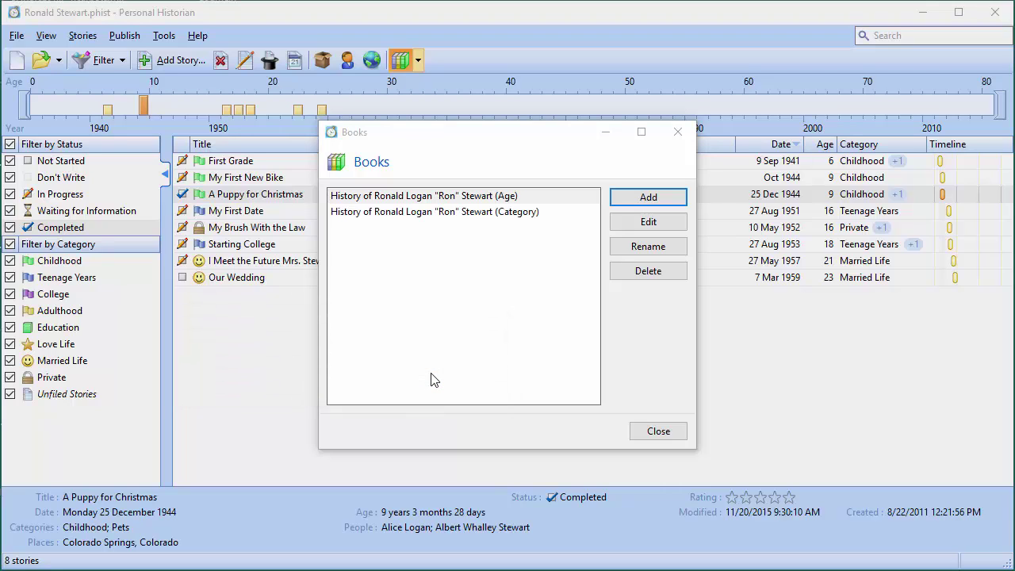
# - Open the saved Category book for editing to review its chapters, and close it without saving changes
pyautogui.click(386, 216)
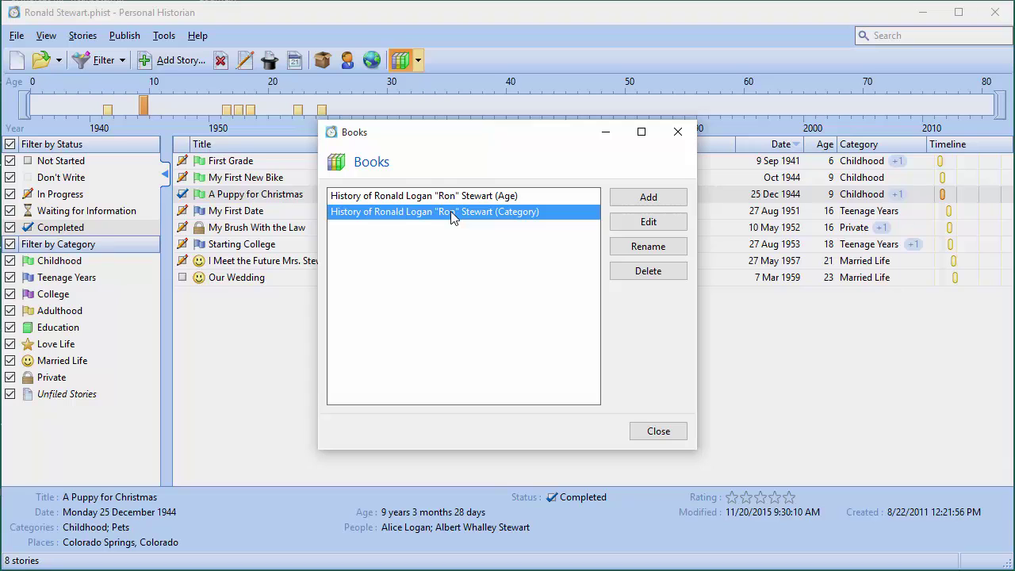
pyautogui.click(636, 225)
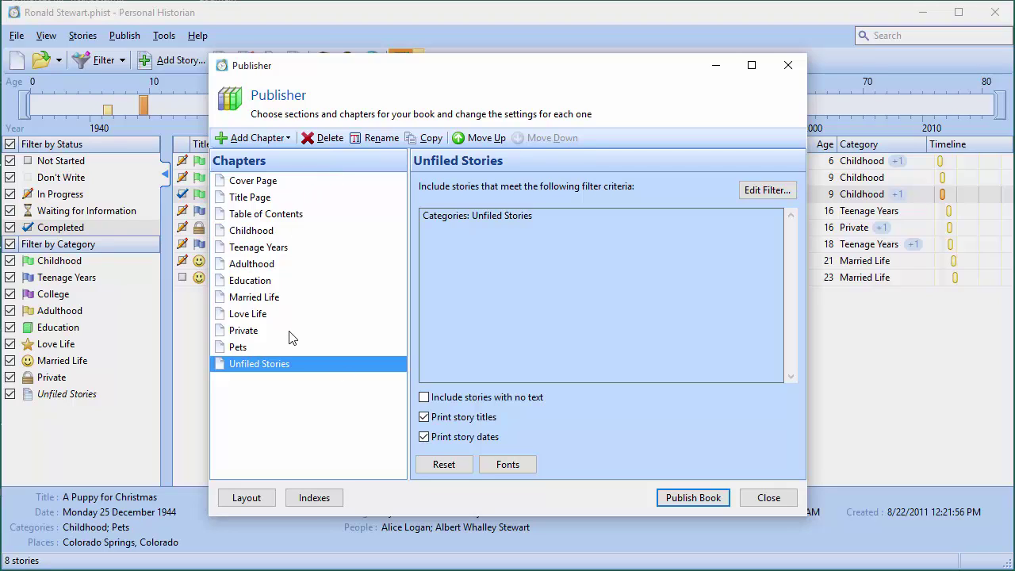
pyautogui.click(671, 499)
pyautogui.click(758, 502)
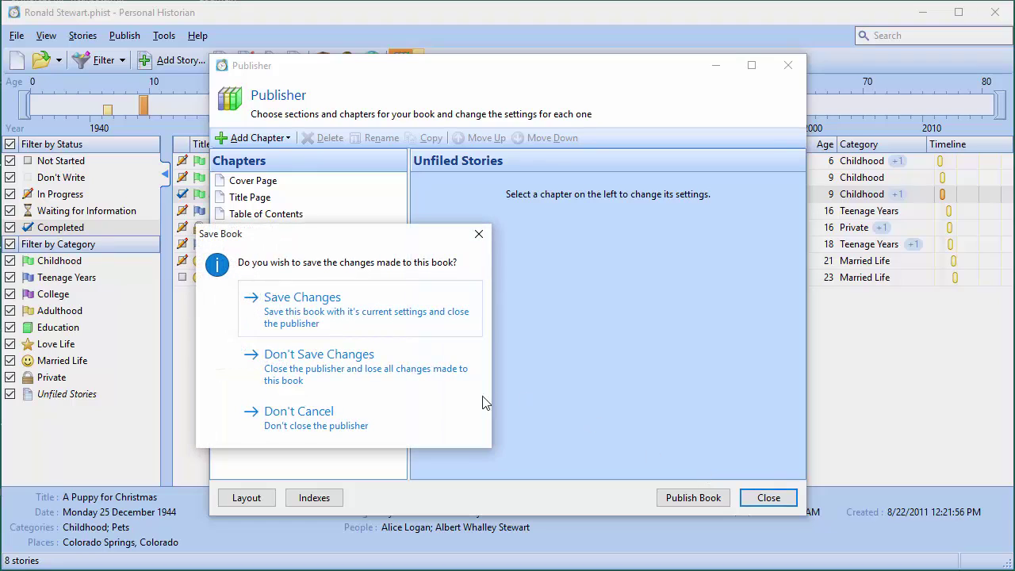
pyautogui.click(333, 354)
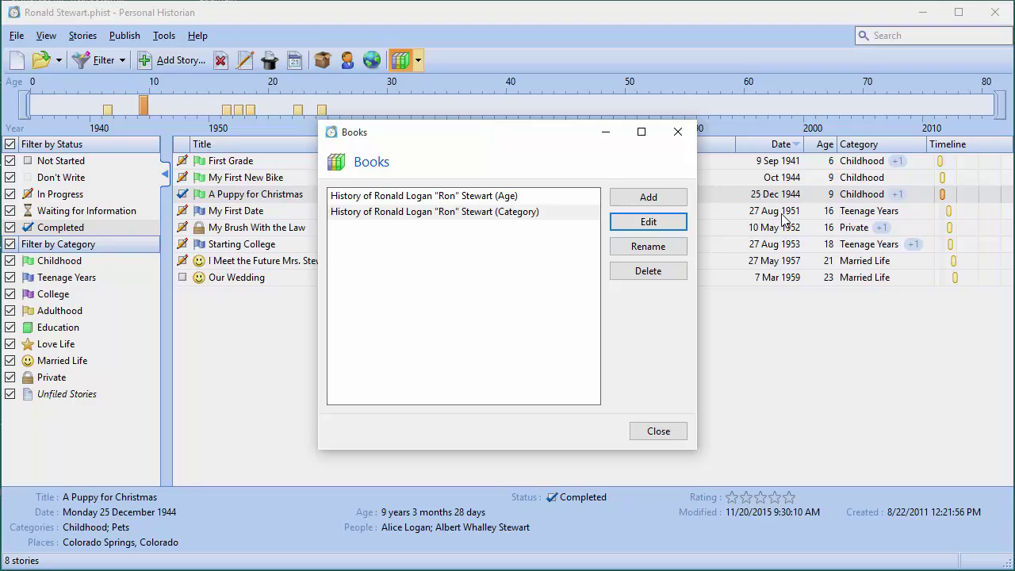
# - Create a new book with a cover page, title page and table of contents, putting all stories in a single chapter with story titles and dates
pyautogui.click(647, 224)
pyautogui.click(643, 200)
pyautogui.click(619, 447)
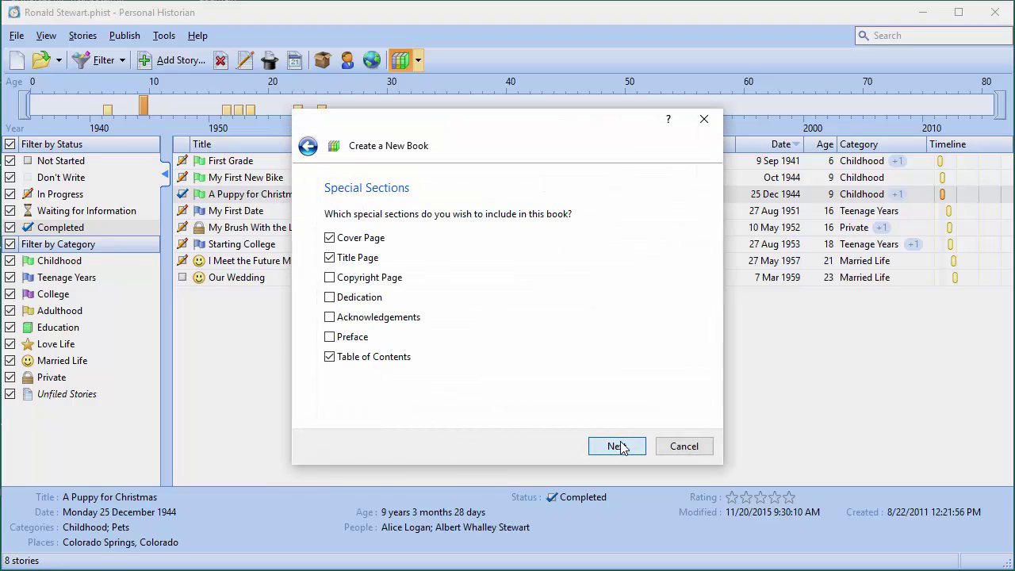
pyautogui.click(619, 445)
pyautogui.click(472, 283)
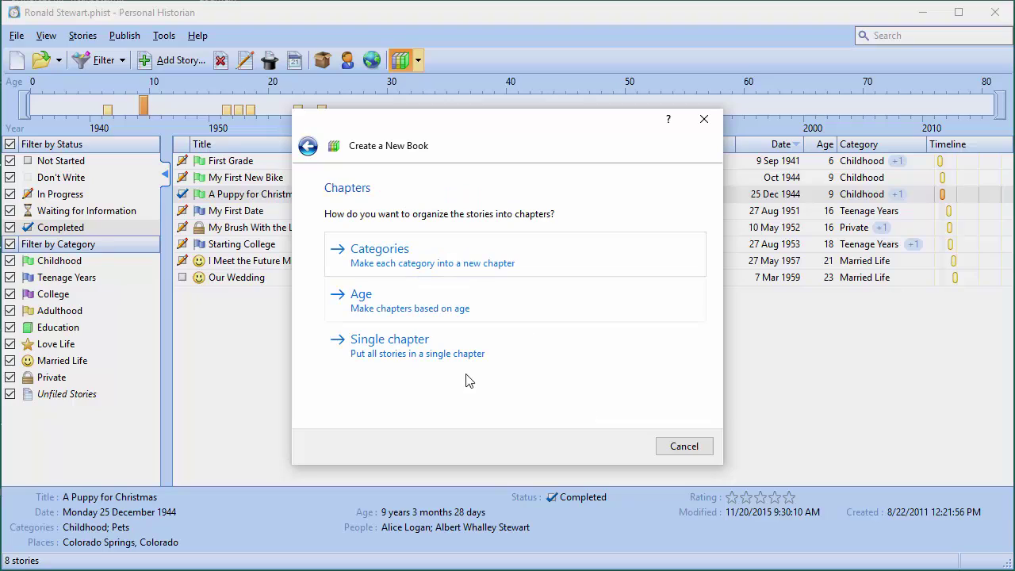
pyautogui.click(394, 349)
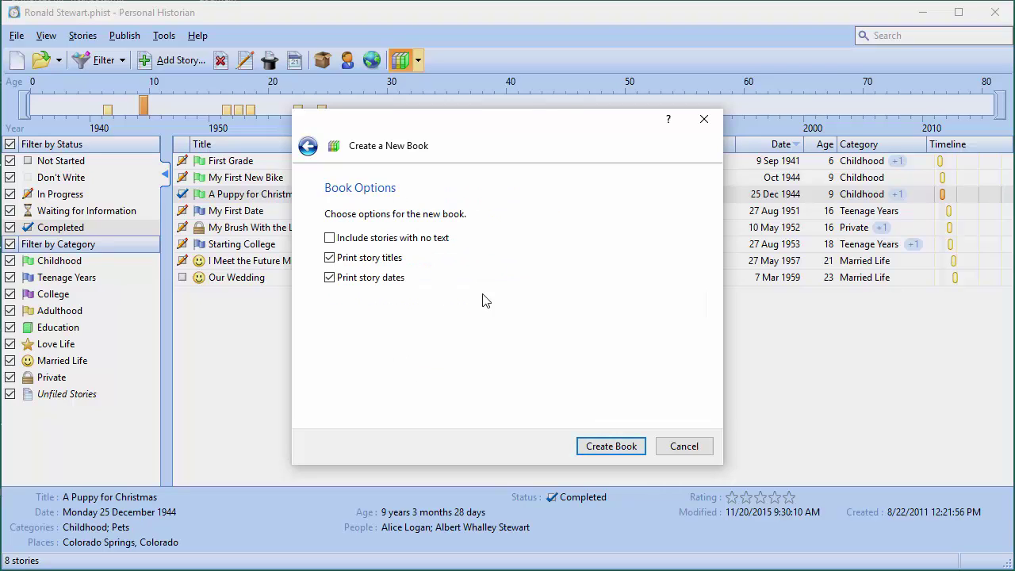
pyautogui.click(606, 442)
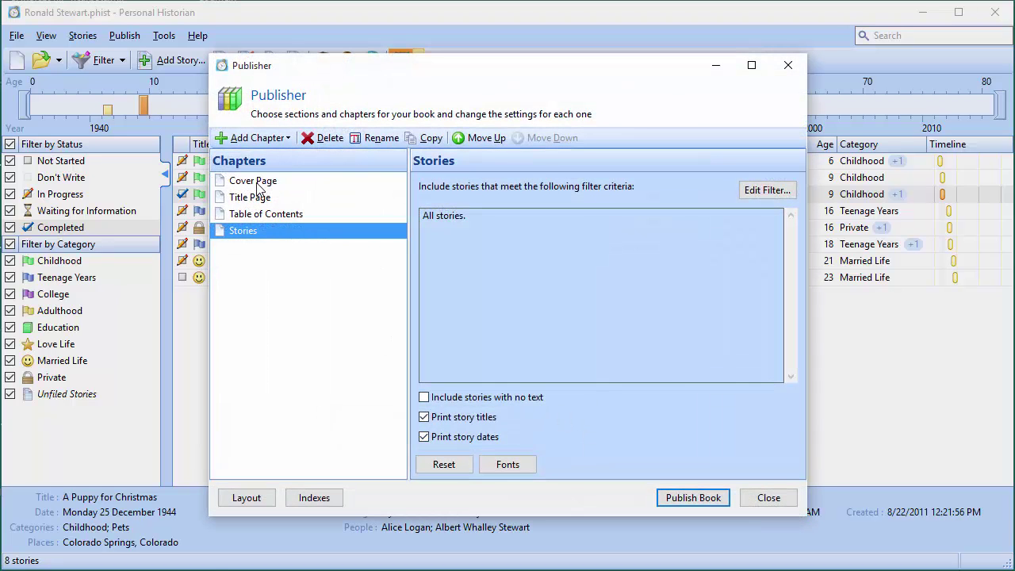
# - Look over the settings of the new book's Cover Page, Title Page and Table of Contents sections
pyautogui.click(258, 184)
pyautogui.click(257, 200)
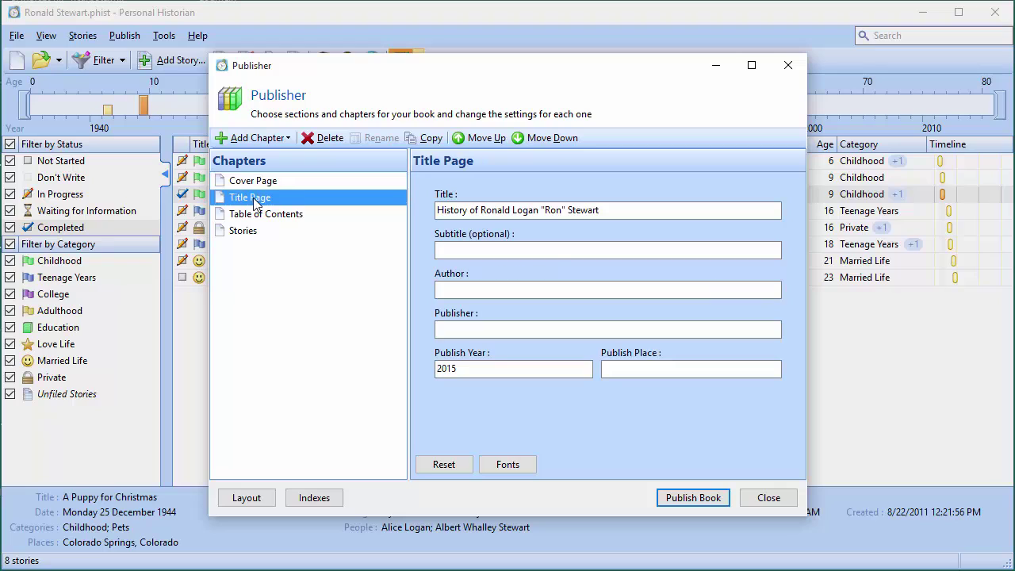
pyautogui.click(261, 215)
pyautogui.click(266, 196)
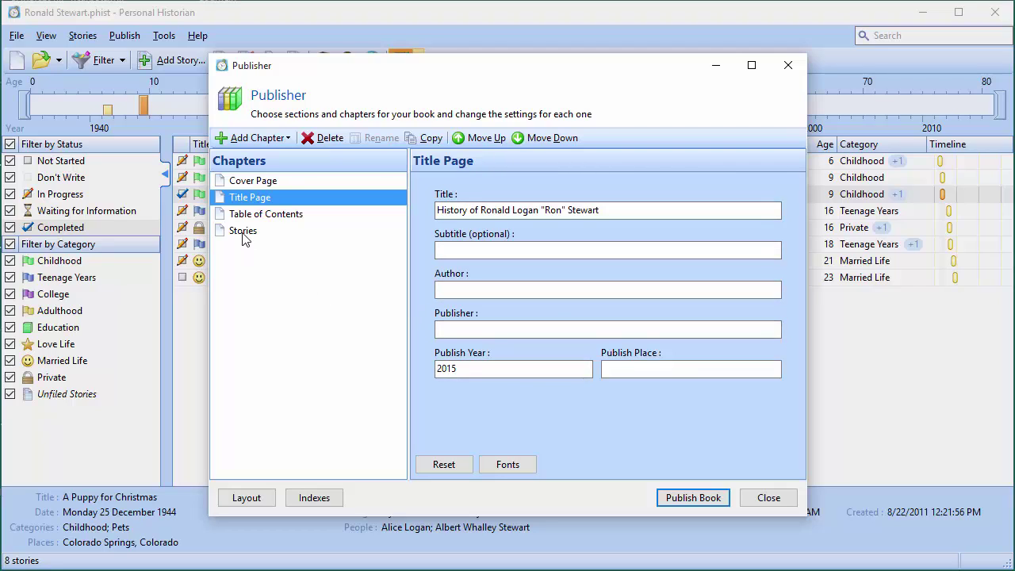
# - Limit the Stories chapter to the Childhood and Teenage Years categories and rename it Pre Marriage
pyautogui.click(243, 233)
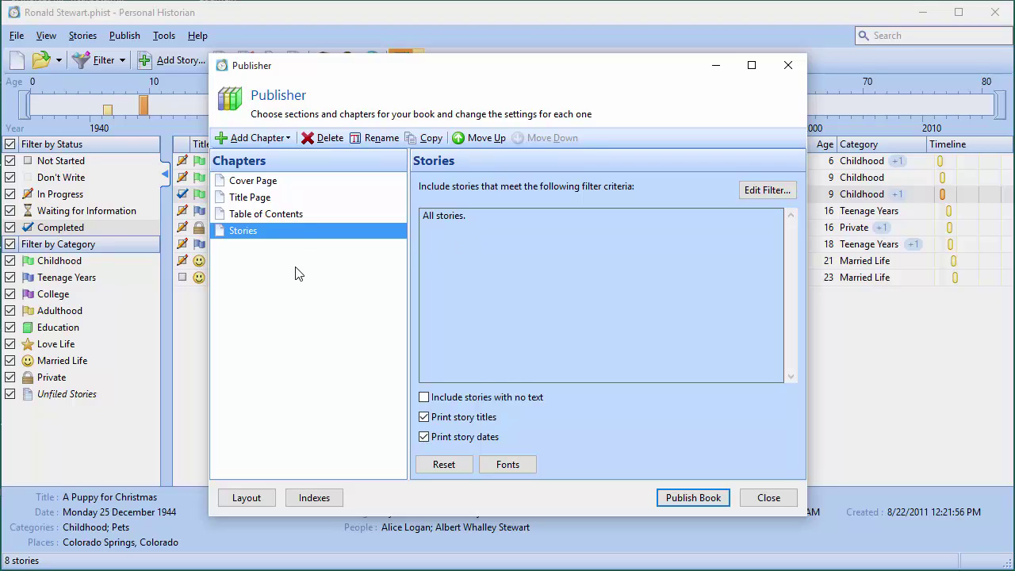
pyautogui.click(765, 190)
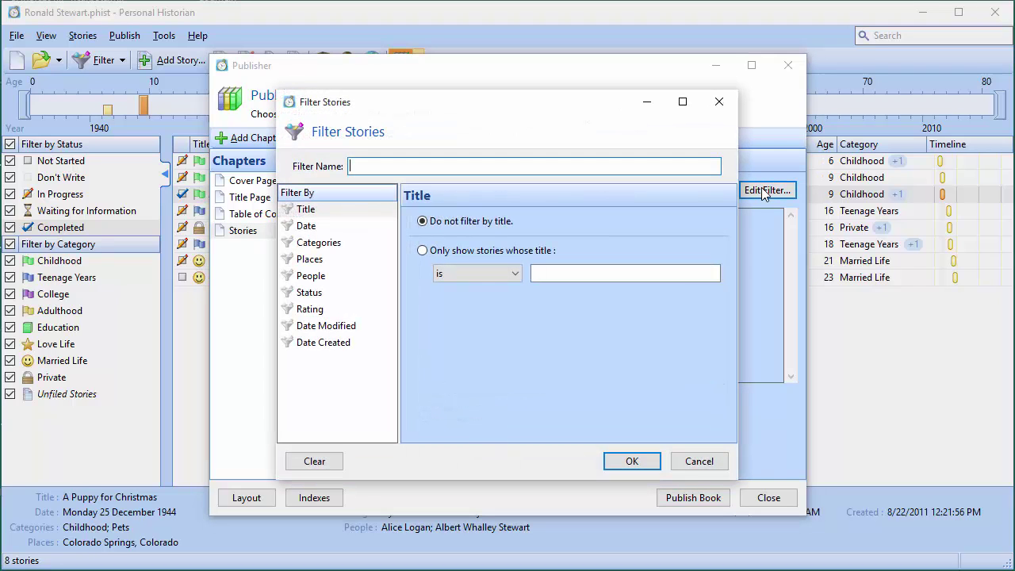
pyautogui.click(318, 244)
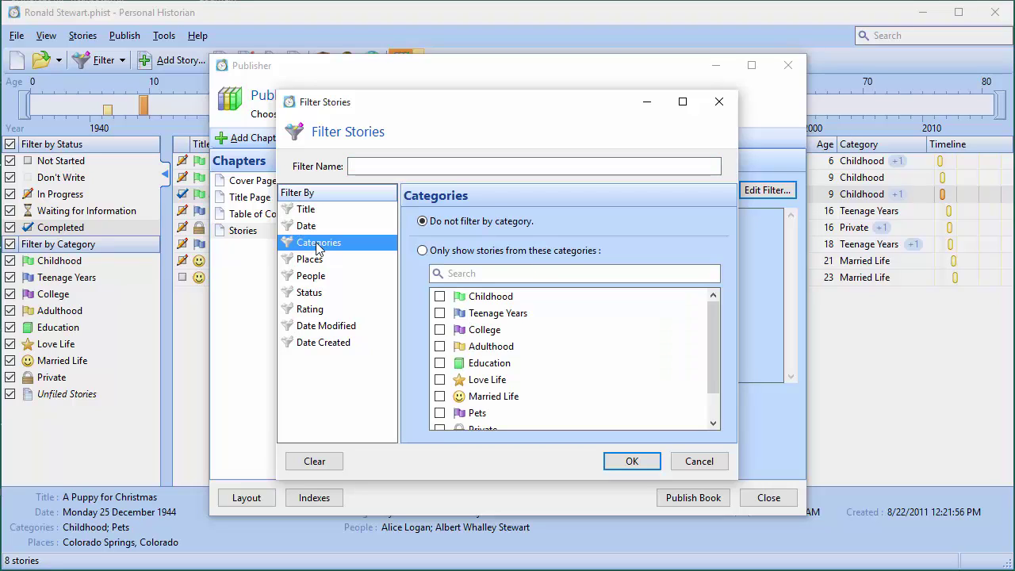
pyautogui.click(439, 314)
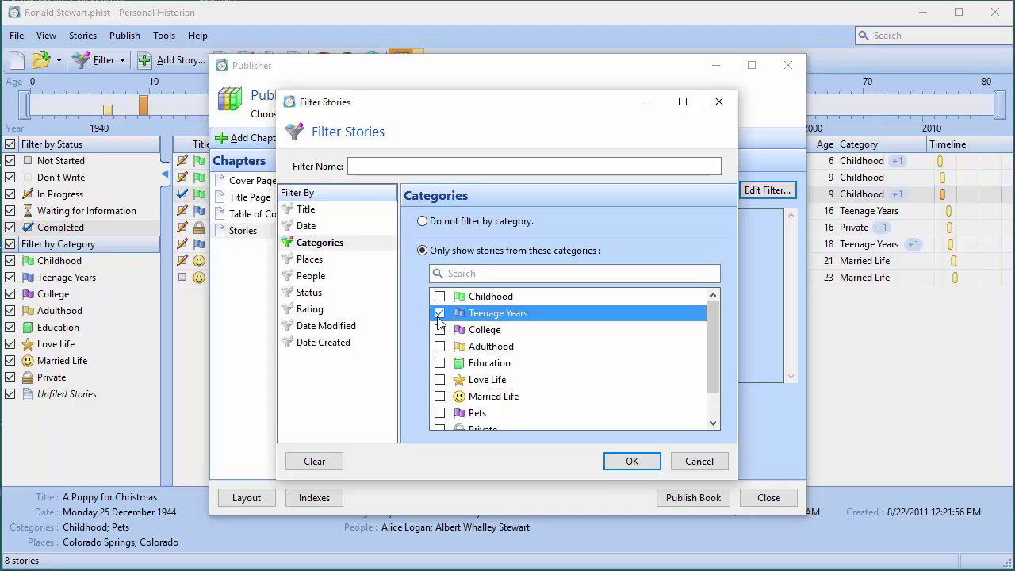
pyautogui.click(439, 295)
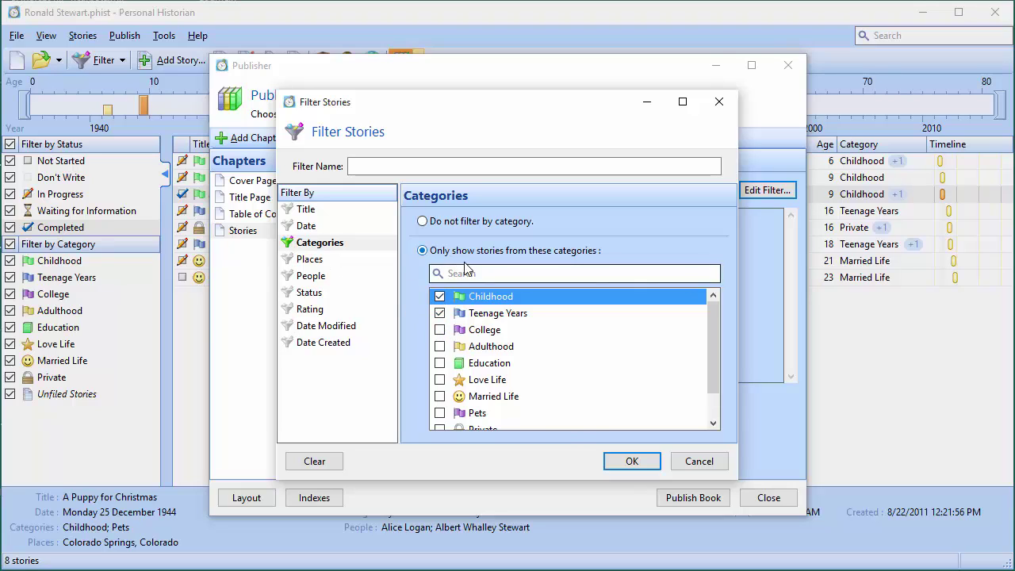
pyautogui.click(631, 461)
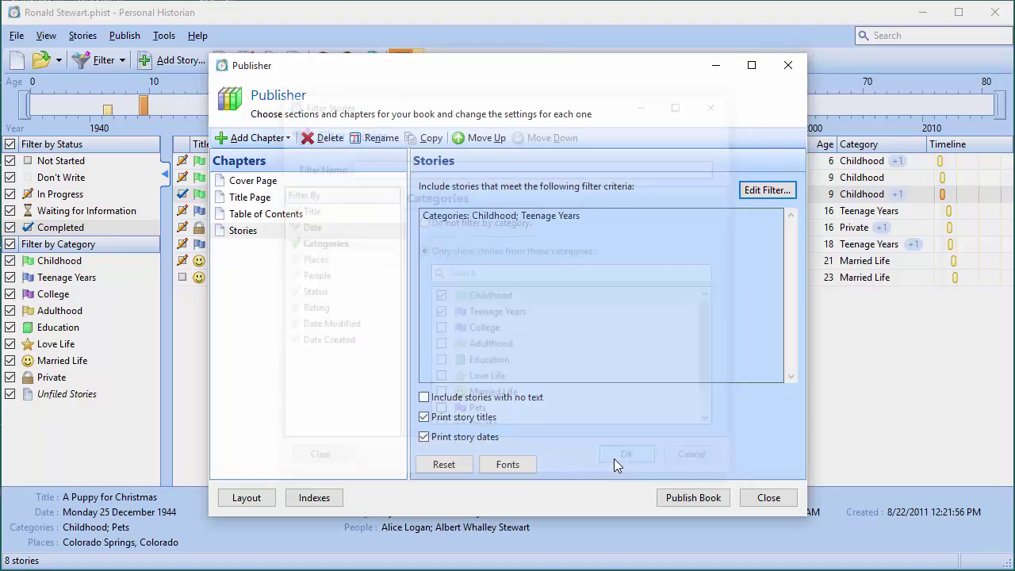
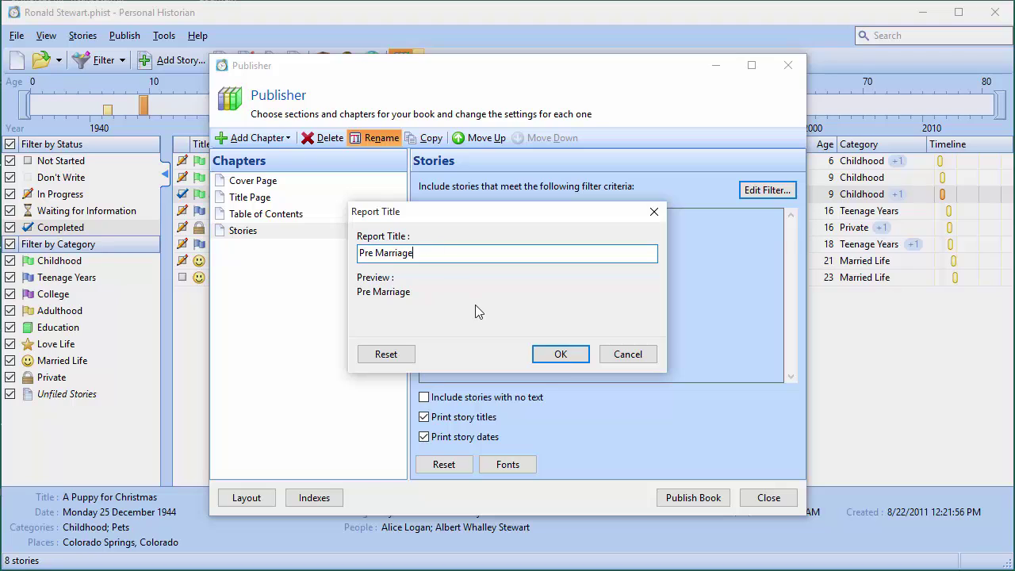
pyautogui.click(567, 355)
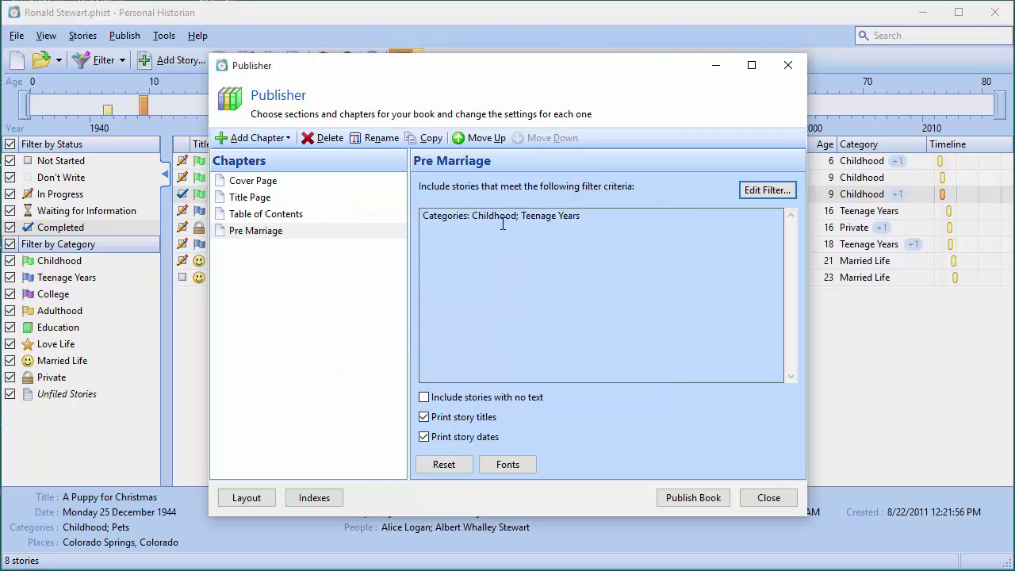
# - Publish the single-chapter book and enlarge its preview window to fill most of the screen
pyautogui.click(695, 501)
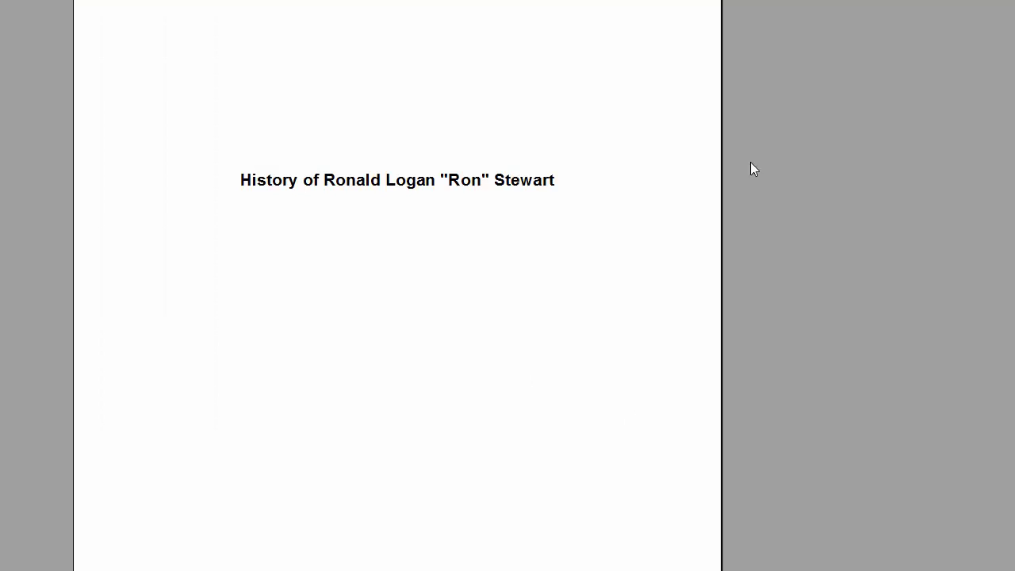
pyautogui.click(976, 19)
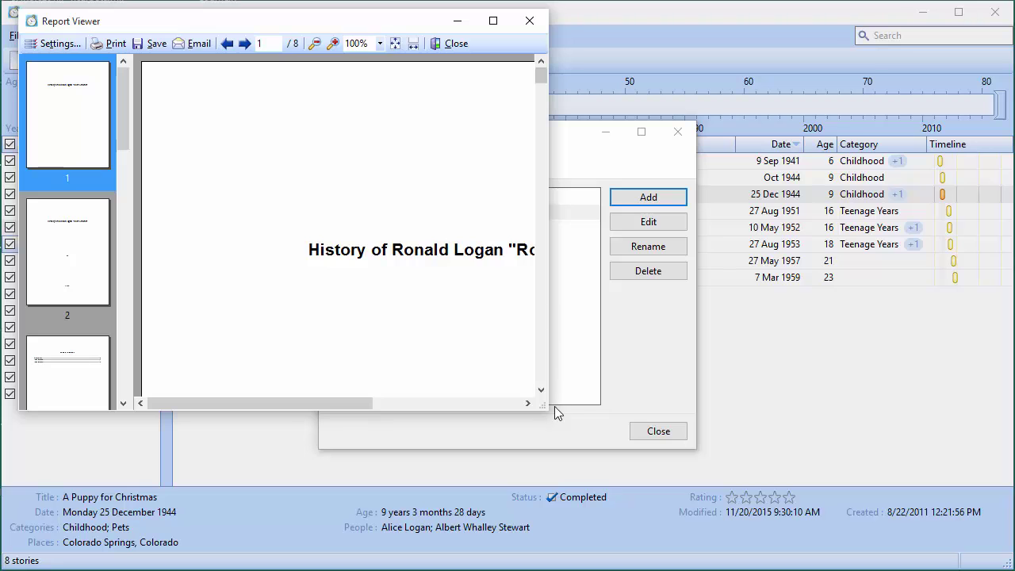
pyautogui.moveTo(553, 409); pyautogui.dragTo(964, 516)
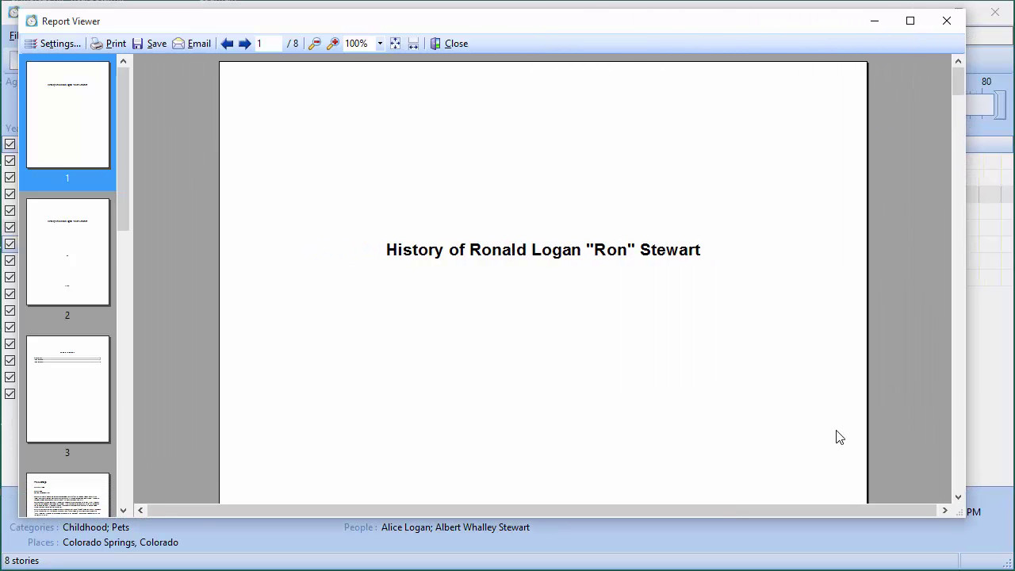
# - Examine the published book's table of contents, the stories in the Pre Marriage chapter and the Index of Names
pyautogui.scroll(-15, 775, 383)
pyautogui.scroll(-10, 650, 328)
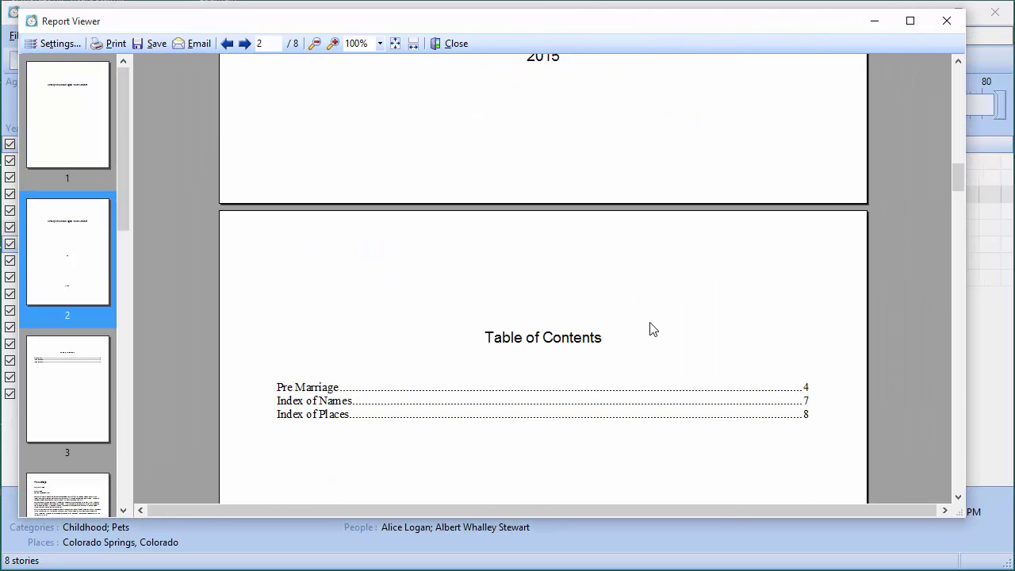
pyautogui.scroll(-10, 386, 370)
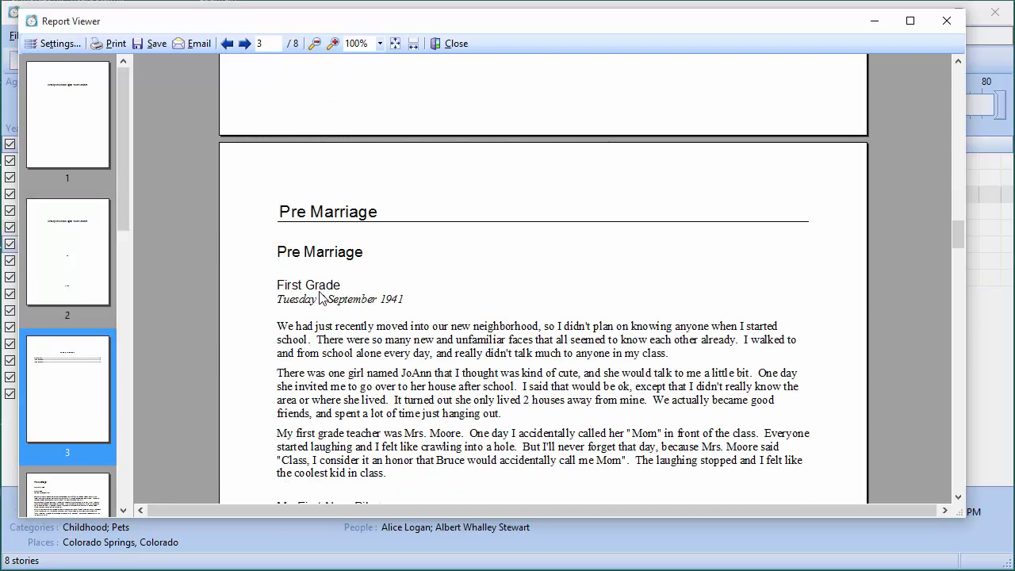
pyautogui.scroll(-10, 314, 296)
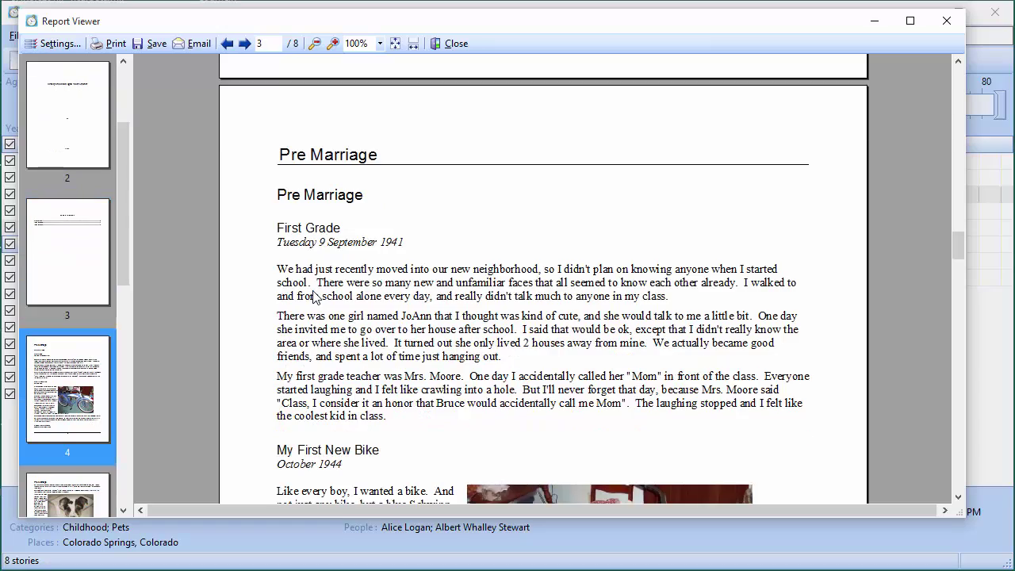
pyautogui.scroll(-10, 314, 295)
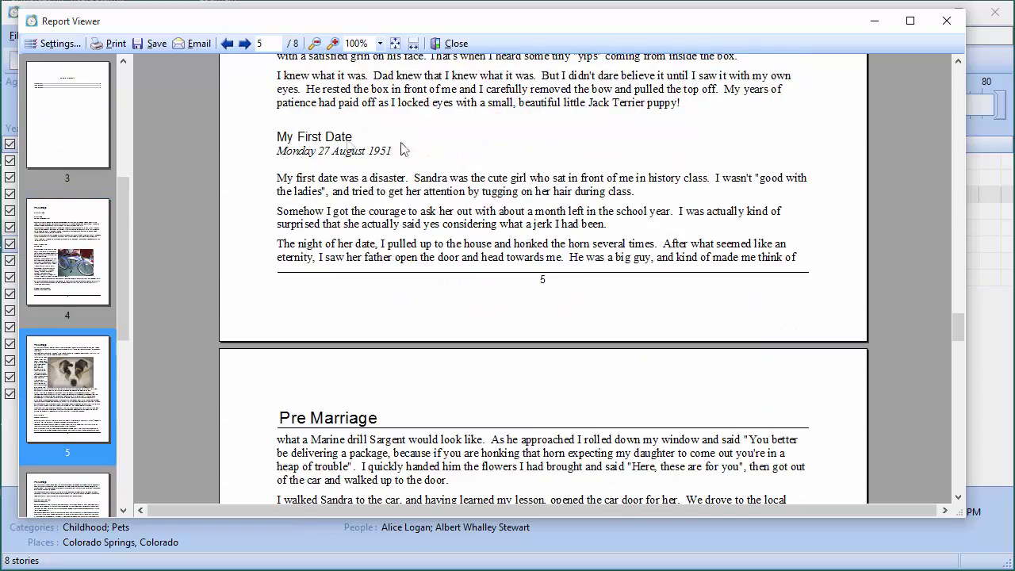
pyautogui.scroll(-10, 382, 218)
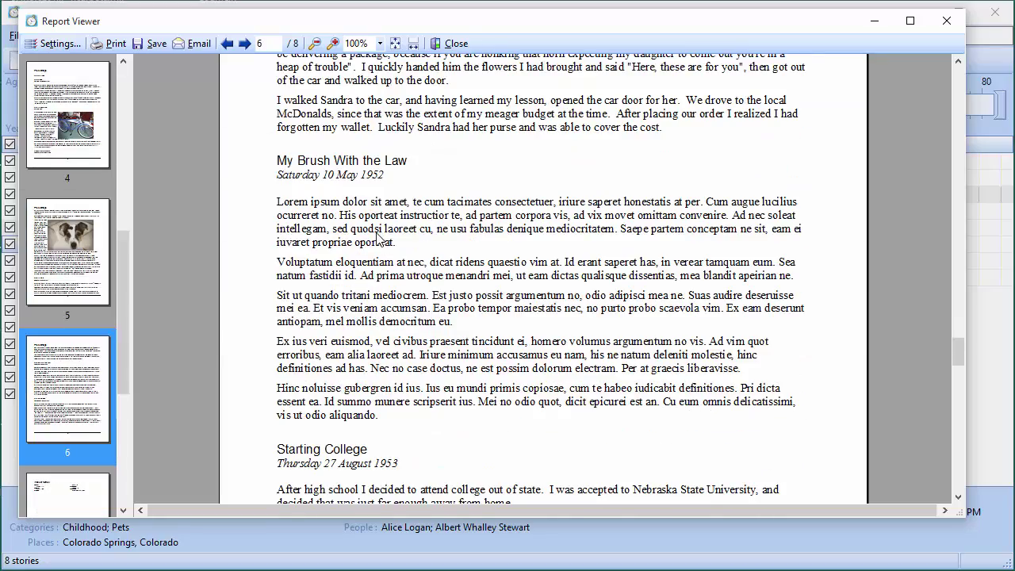
pyautogui.scroll(-15, 379, 237)
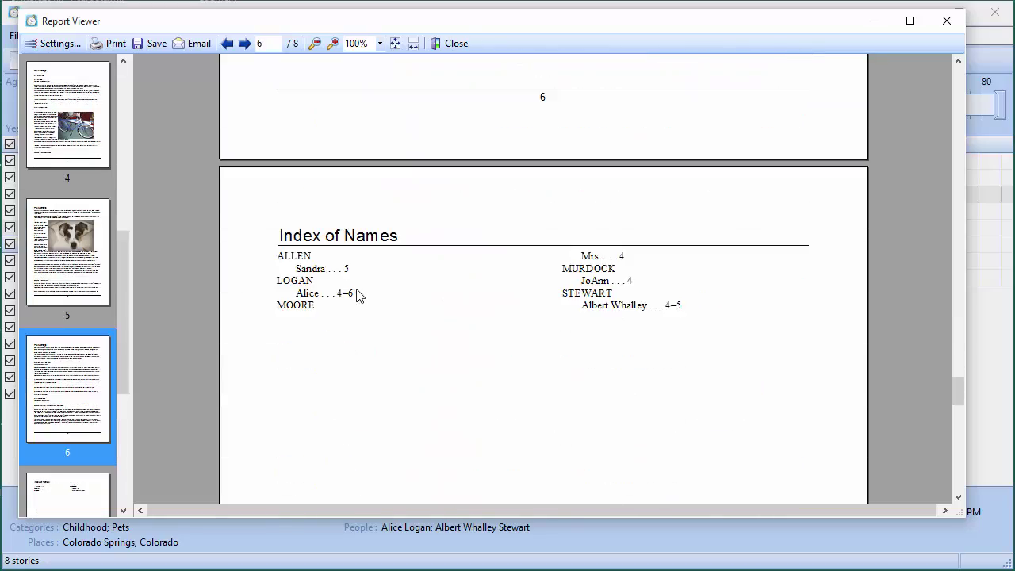
pyautogui.scroll(20, 356, 295)
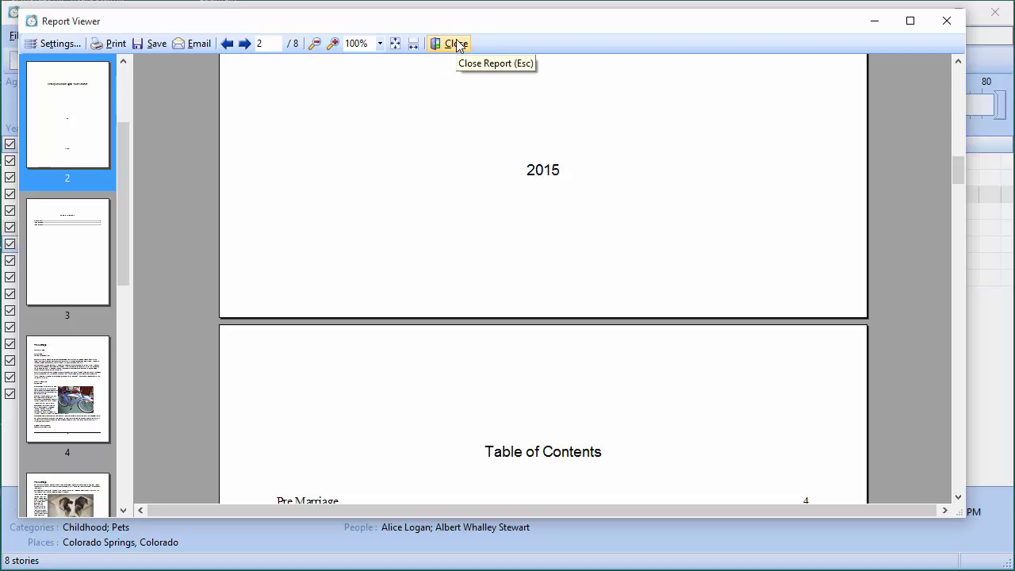
# - Reopen the book's settings, try a within-50-miles place filter on the Pre Marriage chapter, view the people filter, and cancel the filter changes
pyautogui.click(49, 44)
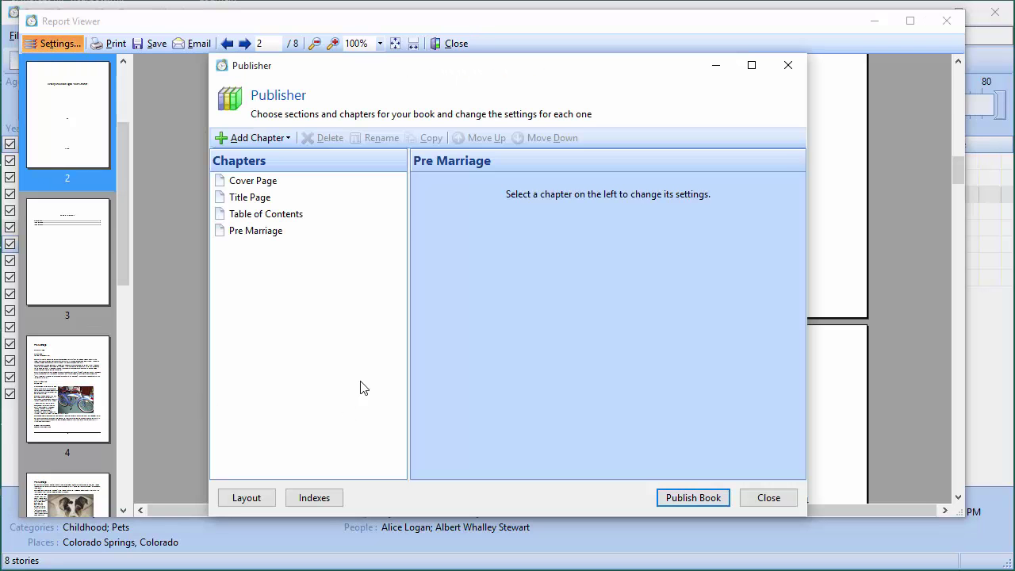
pyautogui.click(258, 231)
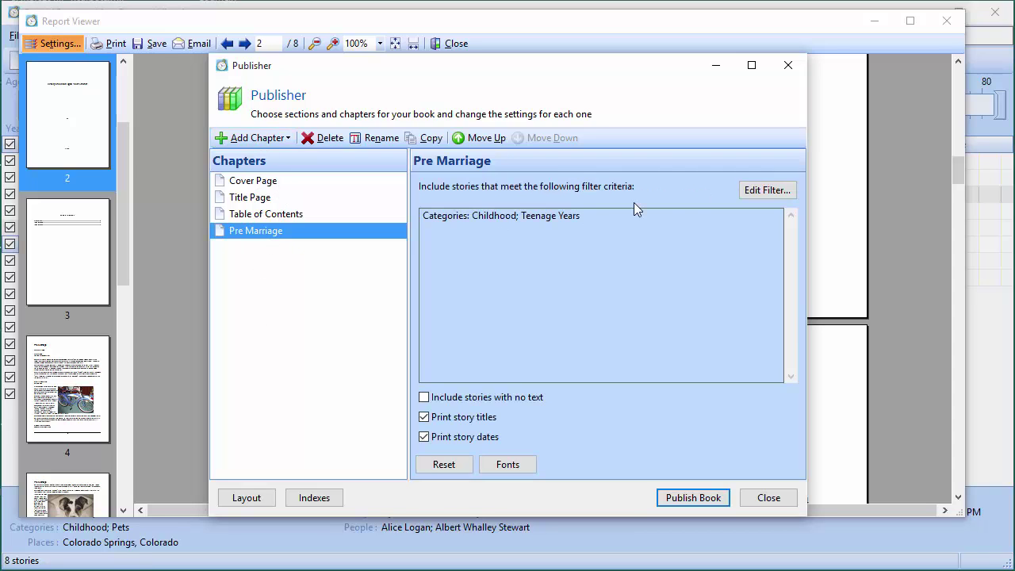
pyautogui.click(767, 193)
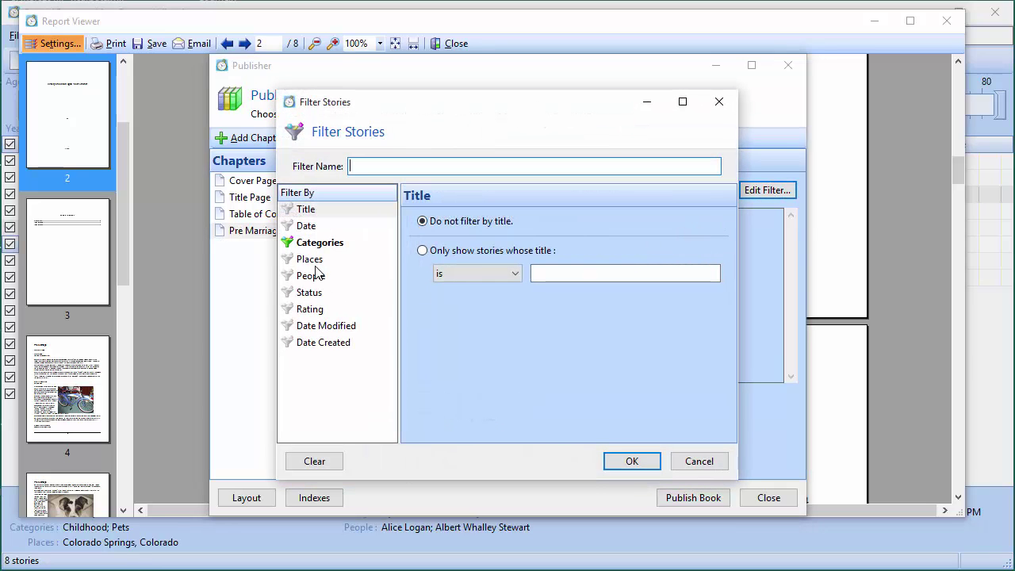
pyautogui.click(309, 260)
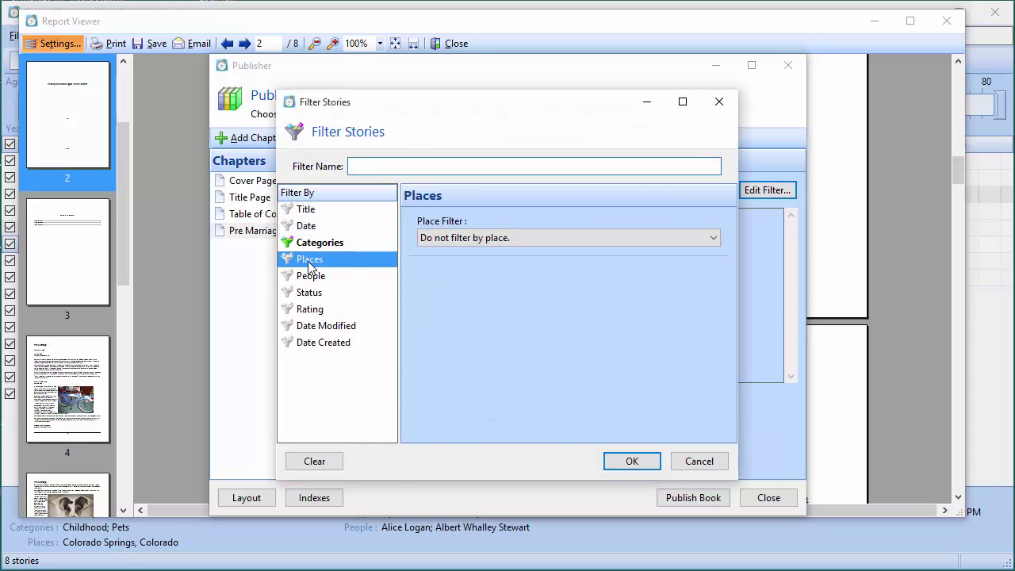
pyautogui.click(481, 237)
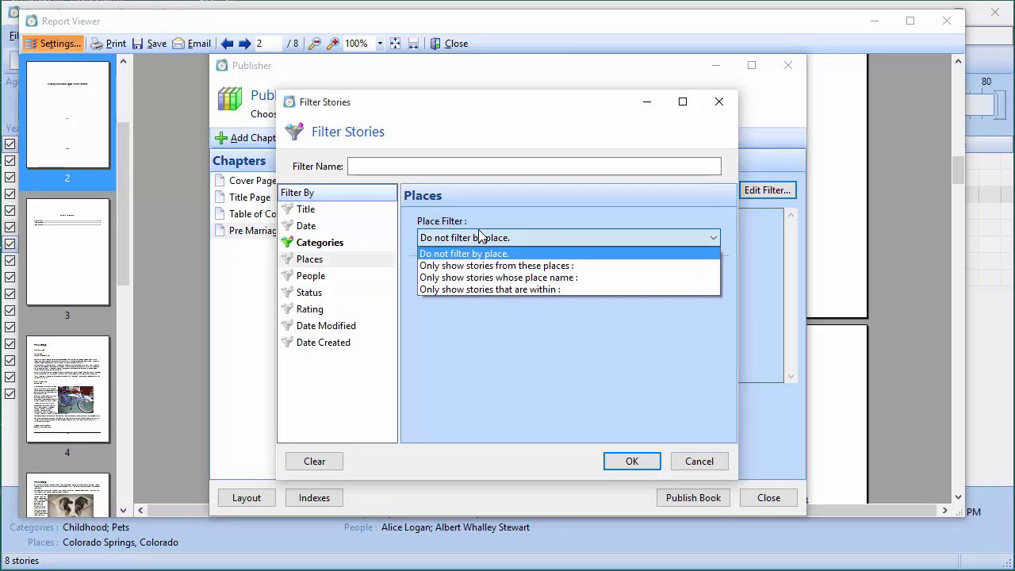
pyautogui.click(501, 290)
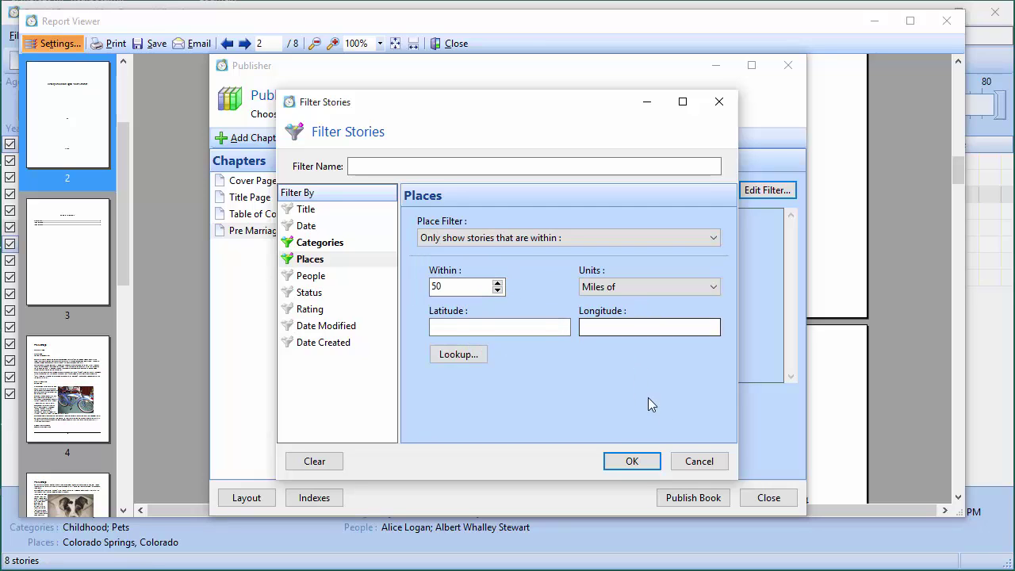
pyautogui.click(321, 277)
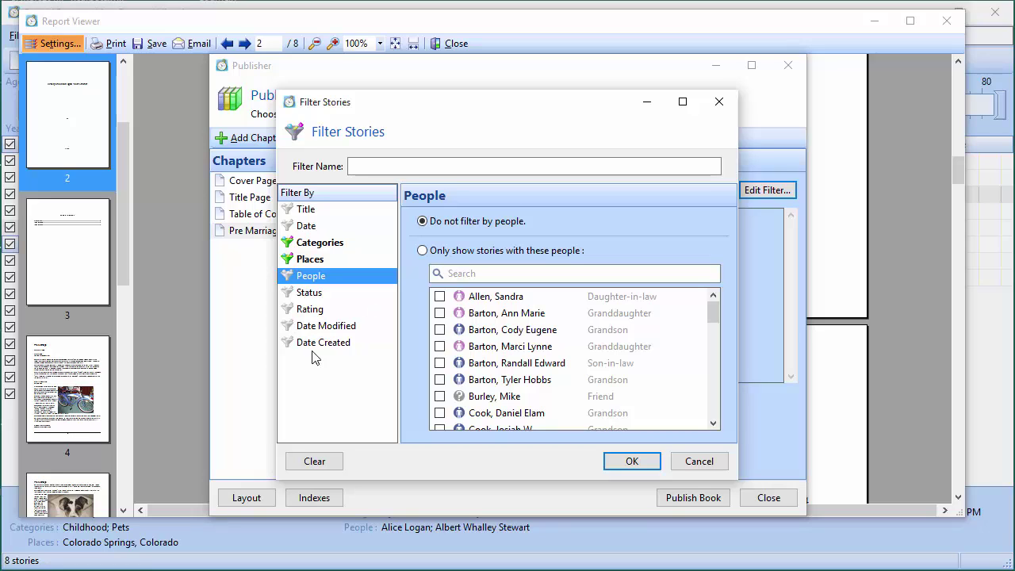
pyautogui.click(677, 466)
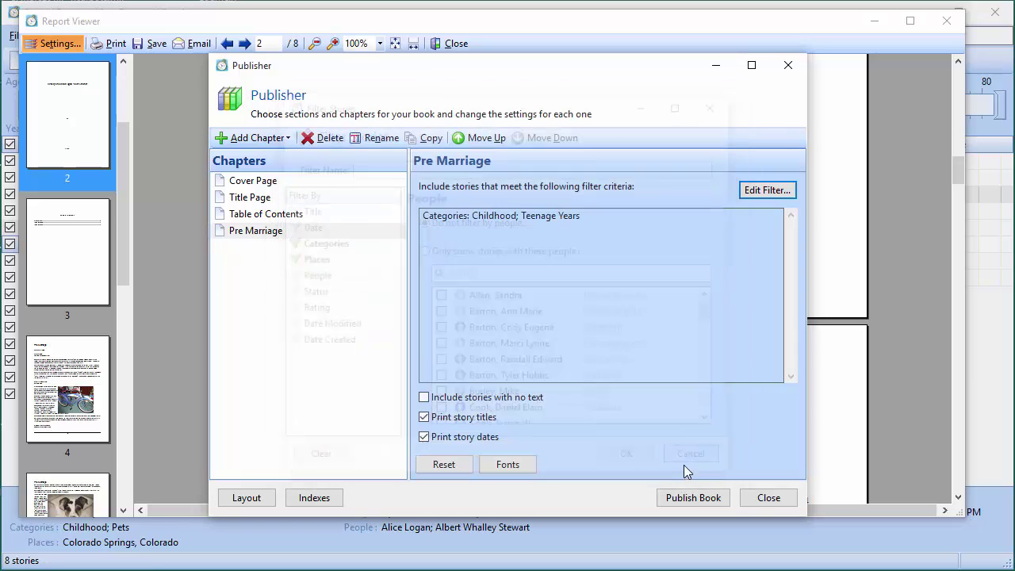
# - Close the publisher keeping its changes, close the book preview, and save the book under its suggested name with "(Custom)" appended
pyautogui.click(765, 501)
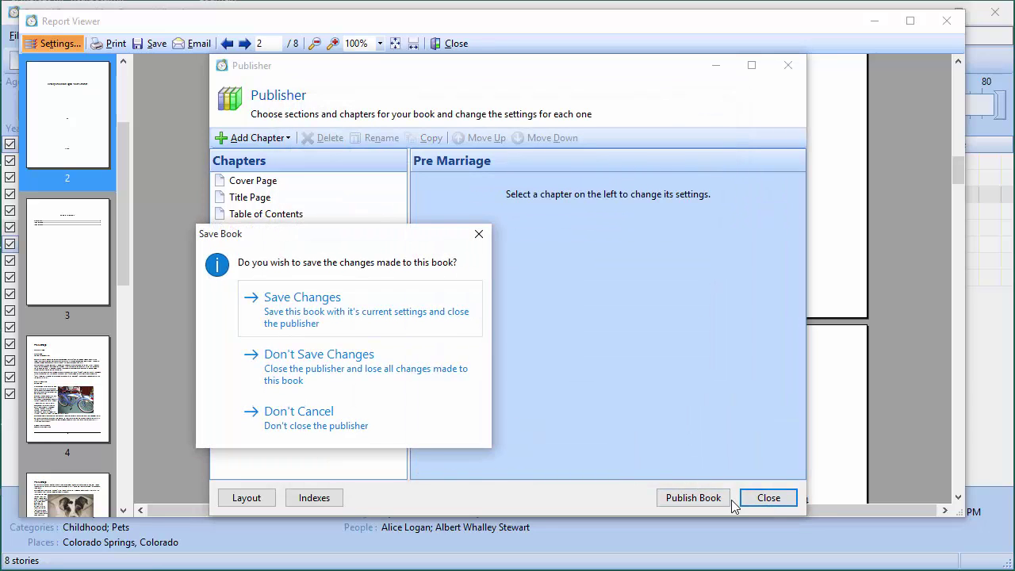
pyautogui.click(396, 315)
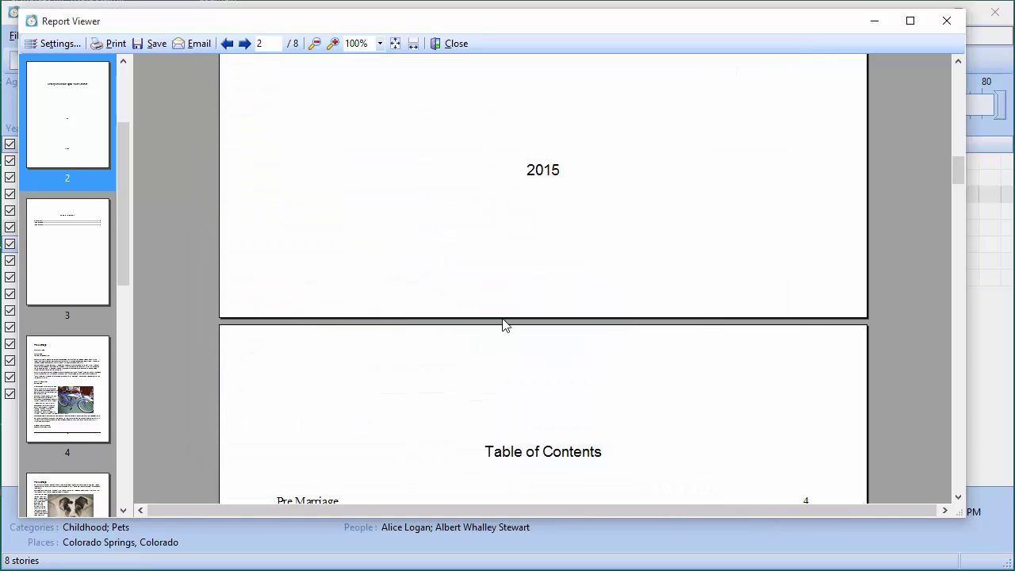
pyautogui.click(452, 44)
pyautogui.press('Return')
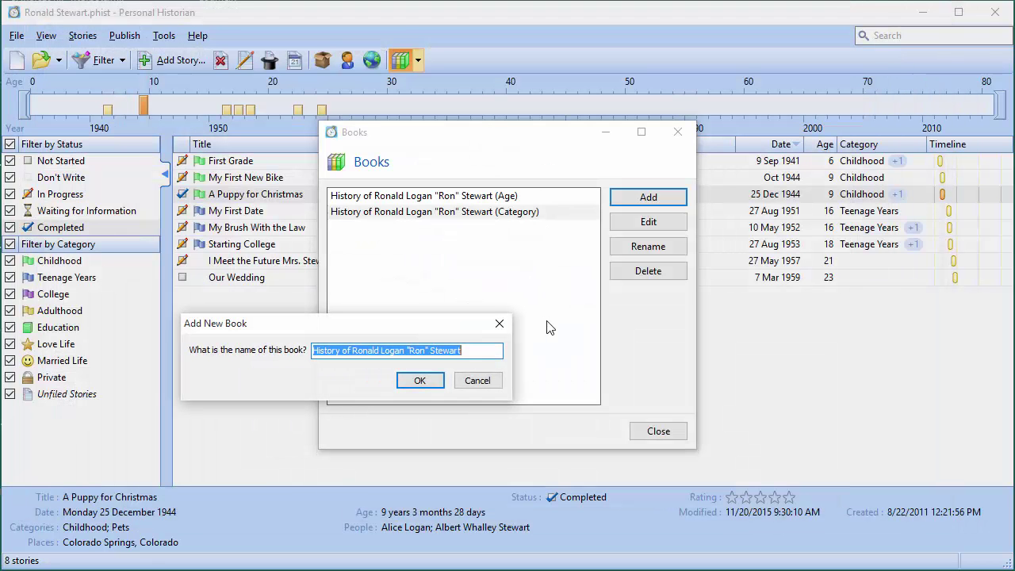
pyautogui.press('End')
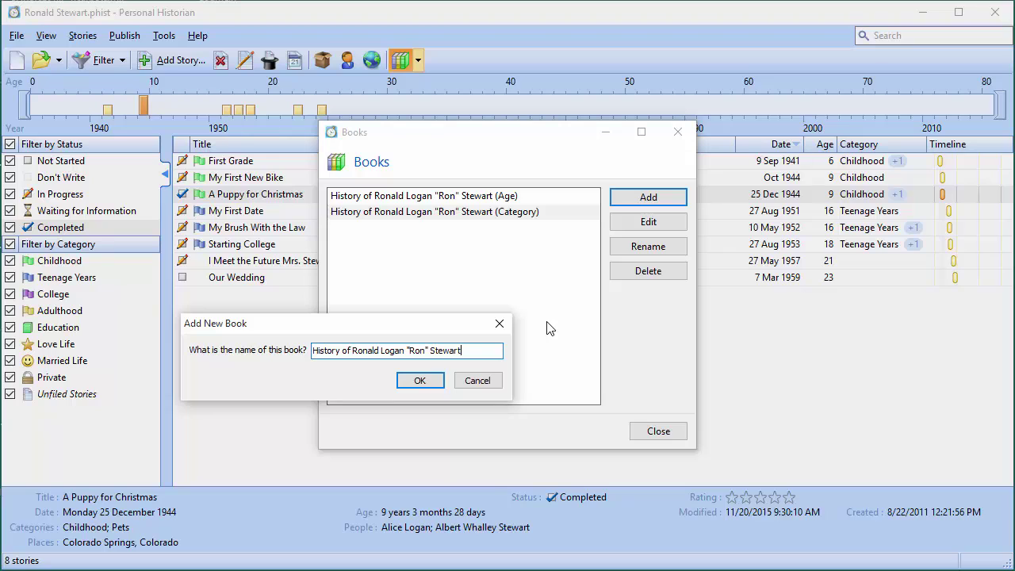
pyautogui.write('(Custom)')
pyautogui.click(420, 381)
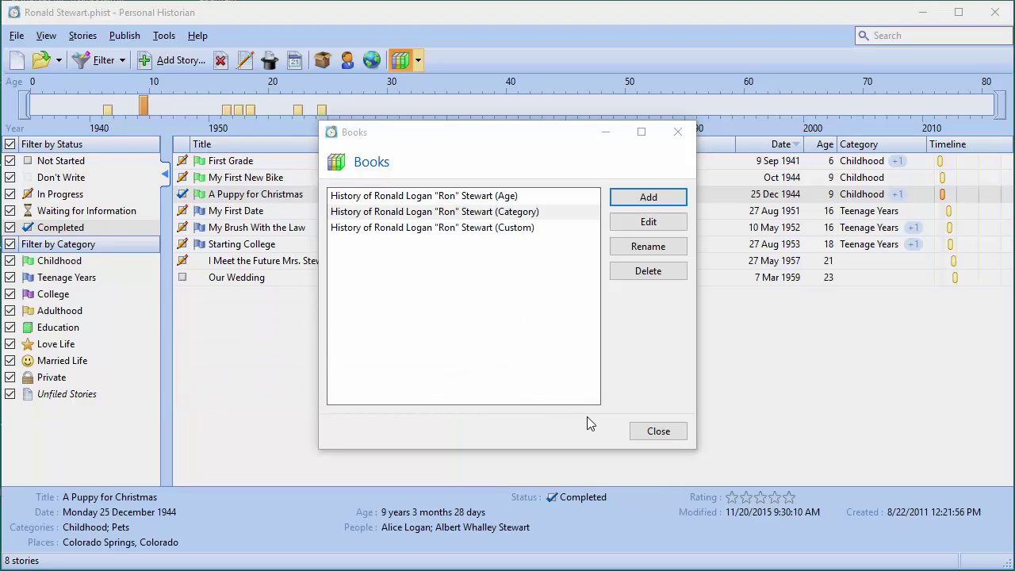